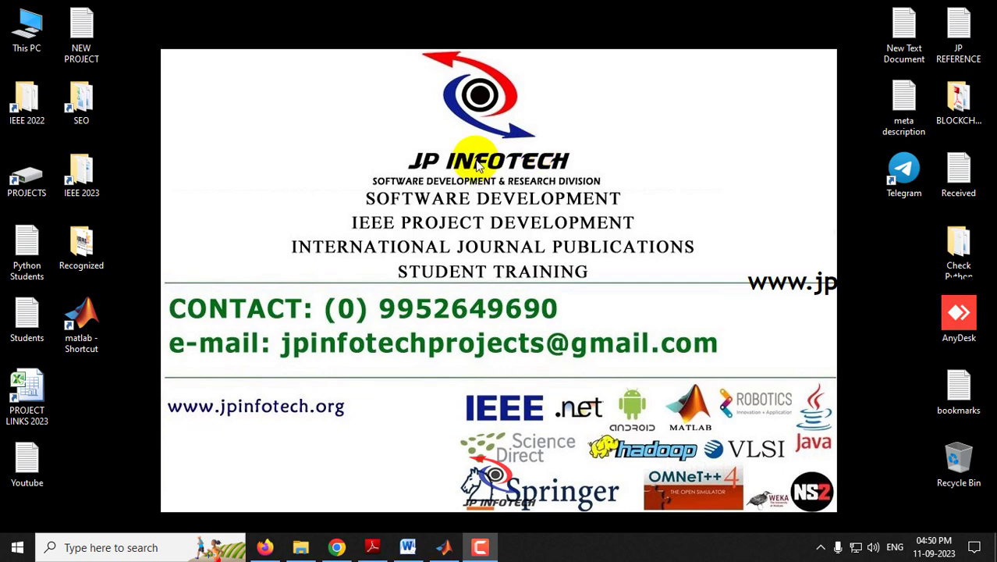
- Look over the Word report's title, then switch to the IEEE Xplore paper page in Chrome
{"action": "left_click", "coordinate": [406, 547]}
{"action": "left_click", "coordinate": [312, 201]}
{"action": "left_click_drag", "start_coordinate": [286, 197], "coordinate": [650, 199]}
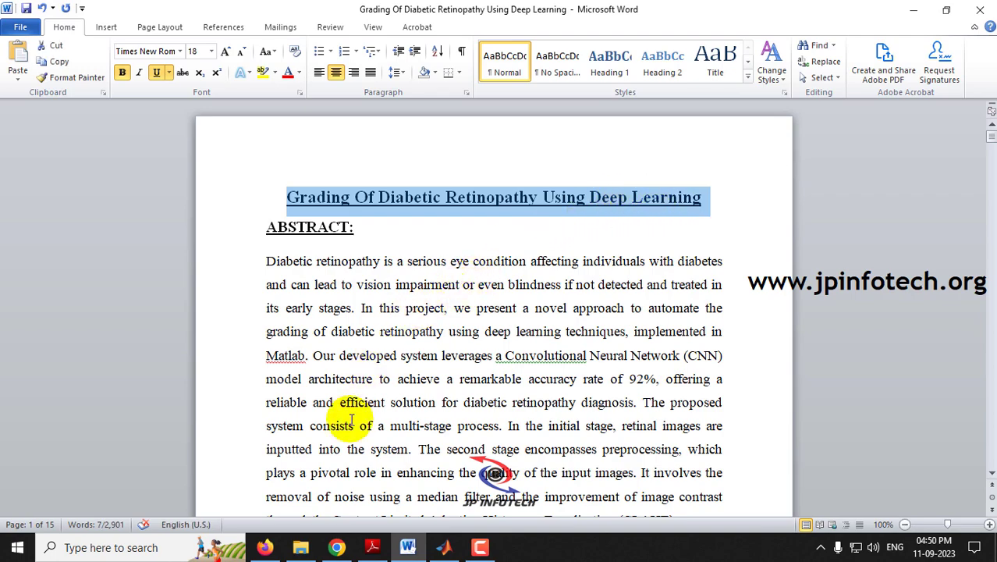
{"action": "left_click", "coordinate": [336, 548]}
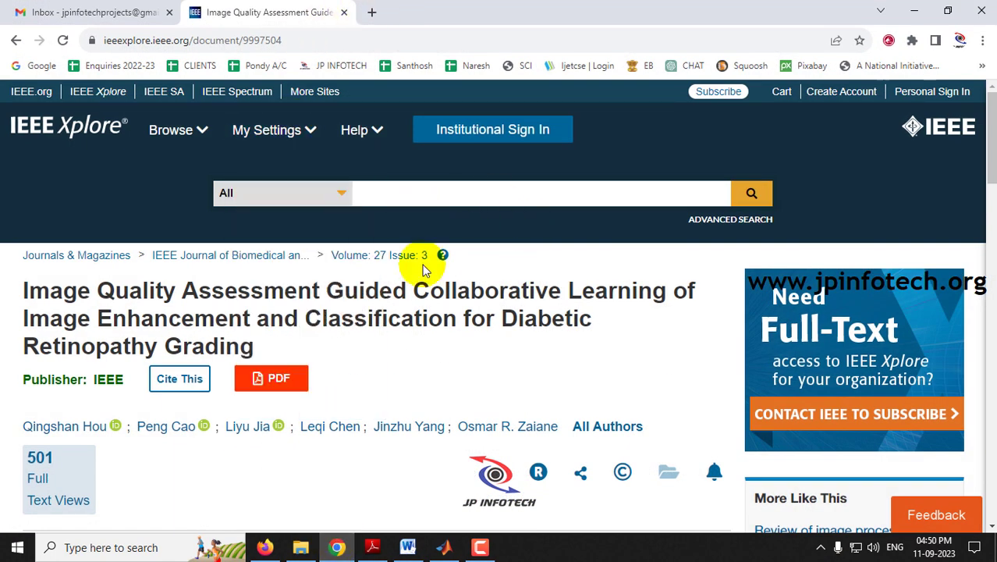
- Review the paper's title and its Published in details on IEEE Xplore
{"action": "scroll", "coordinate": [434, 312], "scroll_direction": "down", "scroll_amount": 1}
{"action": "left_click_drag", "start_coordinate": [20, 215], "coordinate": [401, 279]}
{"action": "scroll", "coordinate": [411, 286], "scroll_direction": "down", "scroll_amount": 4}
{"action": "scroll", "coordinate": [412, 286], "scroll_direction": "down", "scroll_amount": 8}
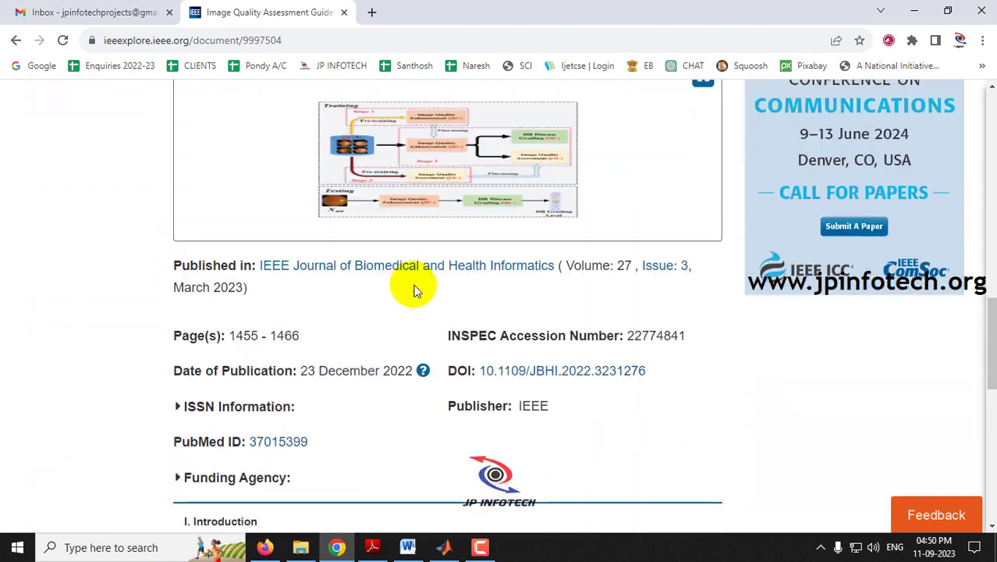
{"action": "left_click_drag", "start_coordinate": [415, 290], "coordinate": [152, 279]}
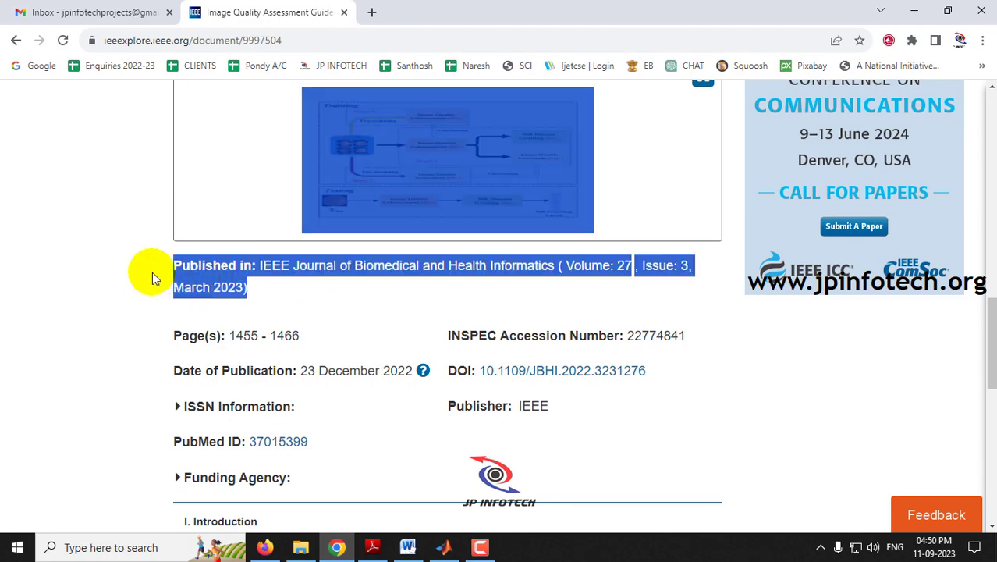
- Clear the selection, return to the top of the article and show the desktop
{"action": "left_click", "coordinate": [285, 288]}
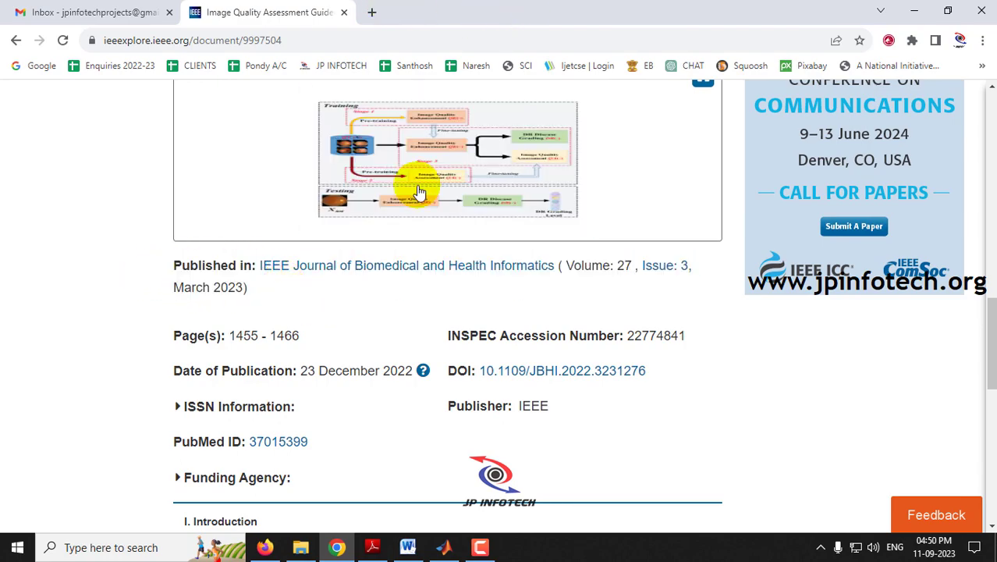
{"action": "scroll", "coordinate": [430, 200], "scroll_direction": "up", "scroll_amount": 10}
{"action": "key", "text": "super+d"}
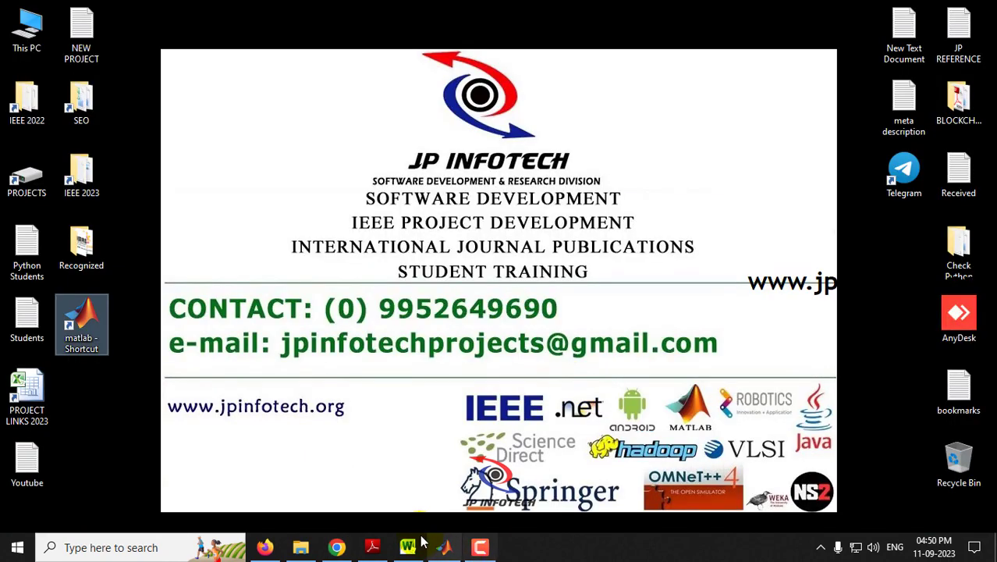
- Open Diabetic Retinopathy Grading.pdf, read through page 1, then return to the desktop
{"action": "left_click", "coordinate": [373, 548]}
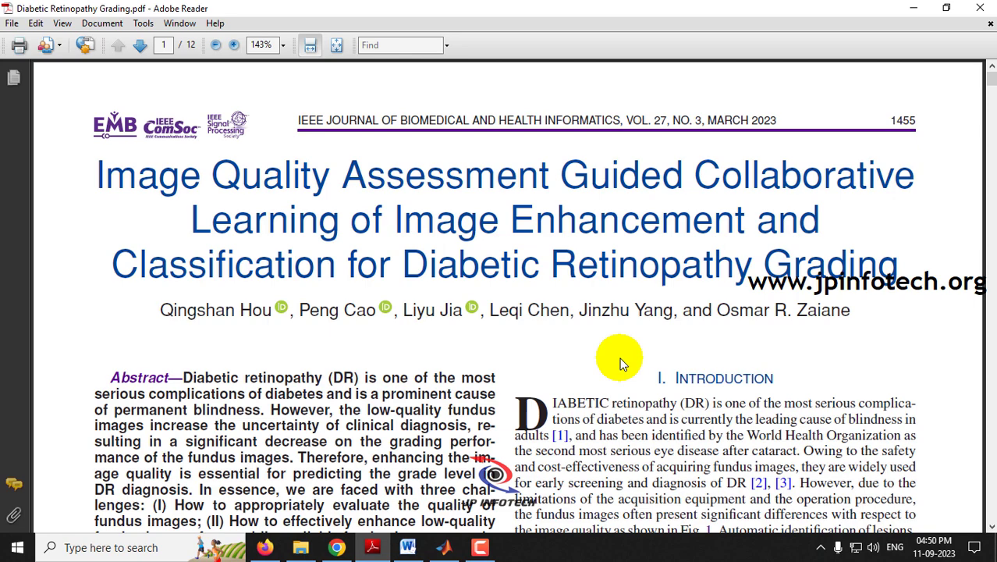
{"action": "scroll", "coordinate": [622, 364], "scroll_direction": "down", "scroll_amount": 3}
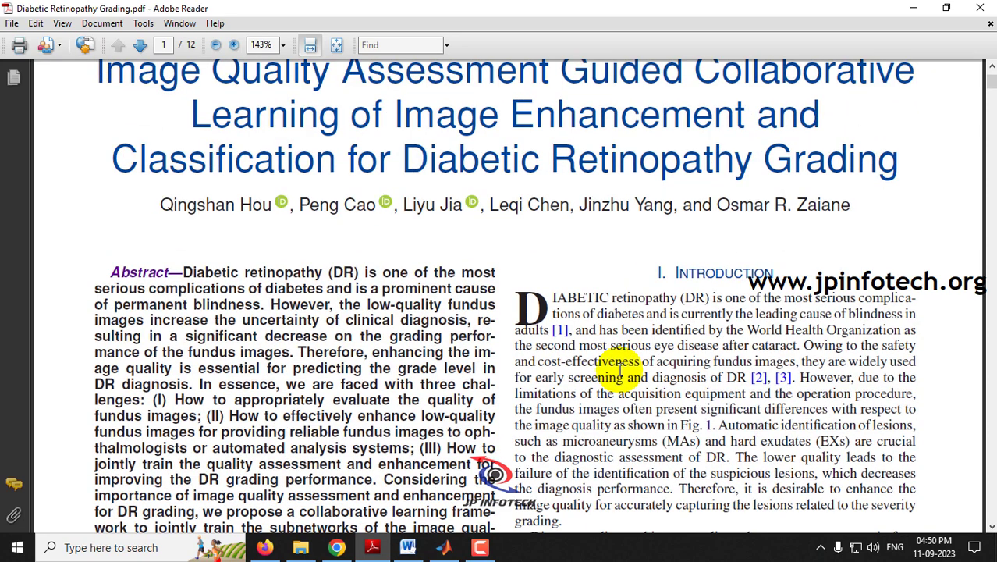
{"action": "scroll", "coordinate": [622, 372], "scroll_direction": "down", "scroll_amount": 1}
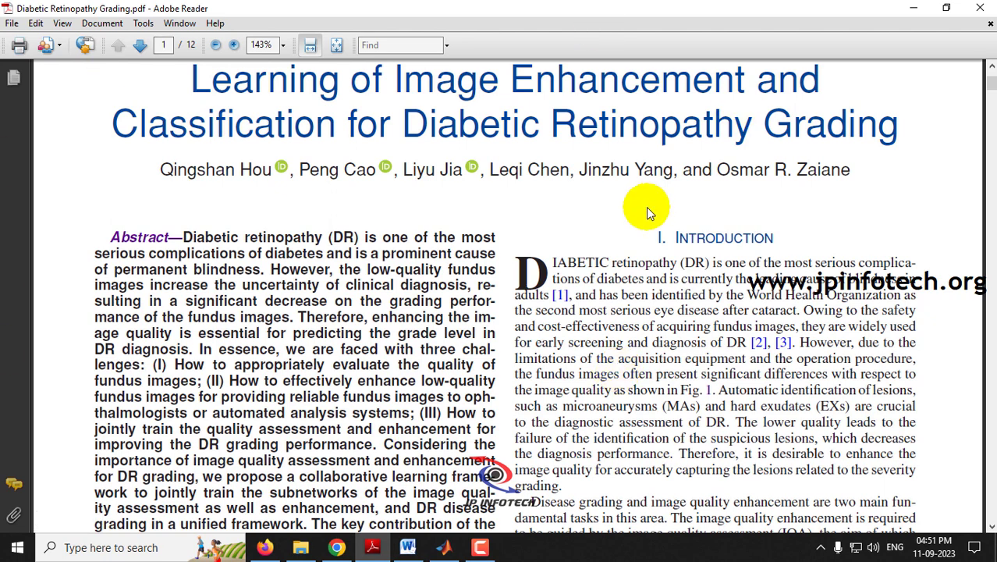
{"action": "scroll", "coordinate": [646, 207], "scroll_direction": "up", "scroll_amount": 3}
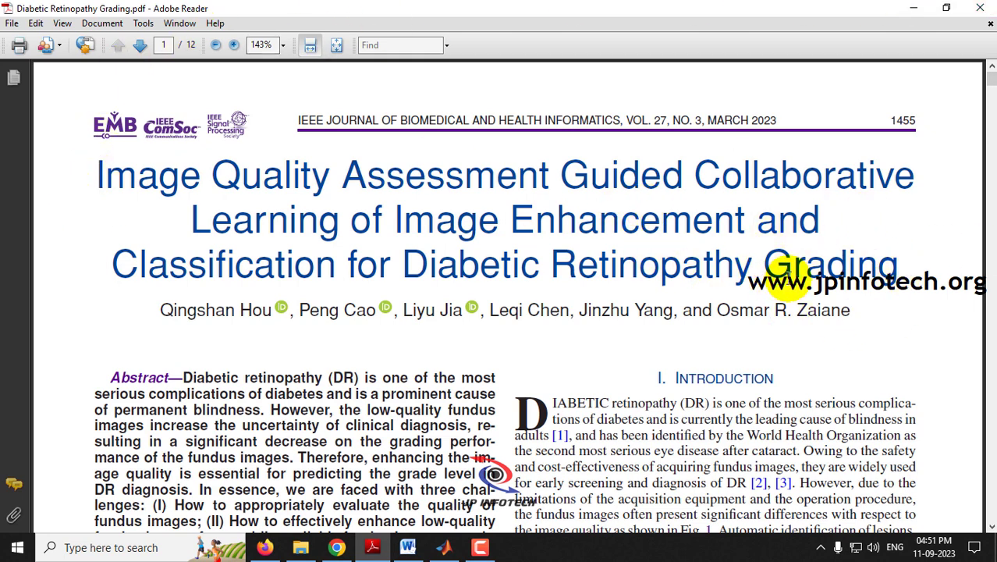
{"action": "key", "text": "super+d"}
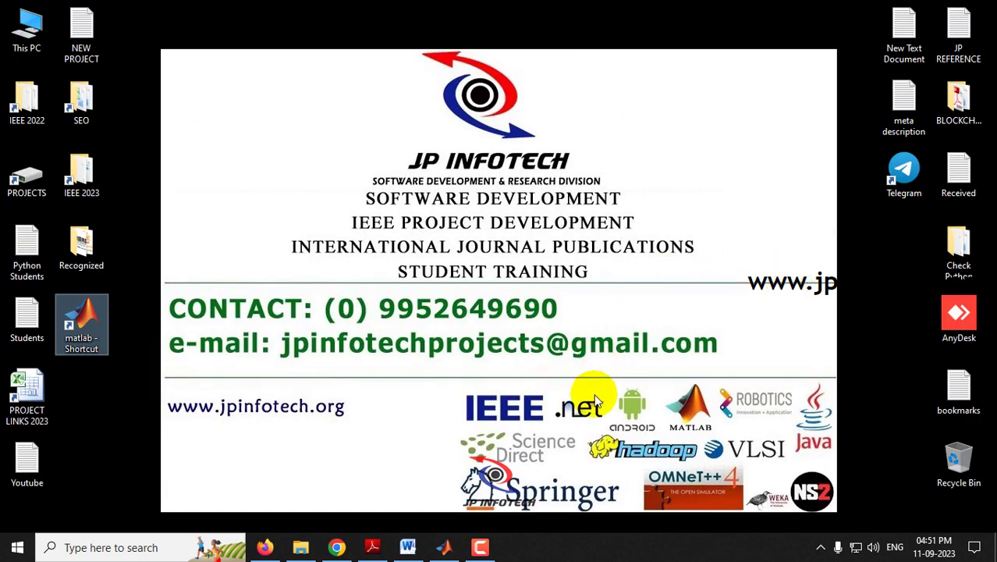
- Back in the Word report, highlight Matlab, the CNN phrase and the 92% accuracy figure
{"action": "left_click", "coordinate": [417, 552]}
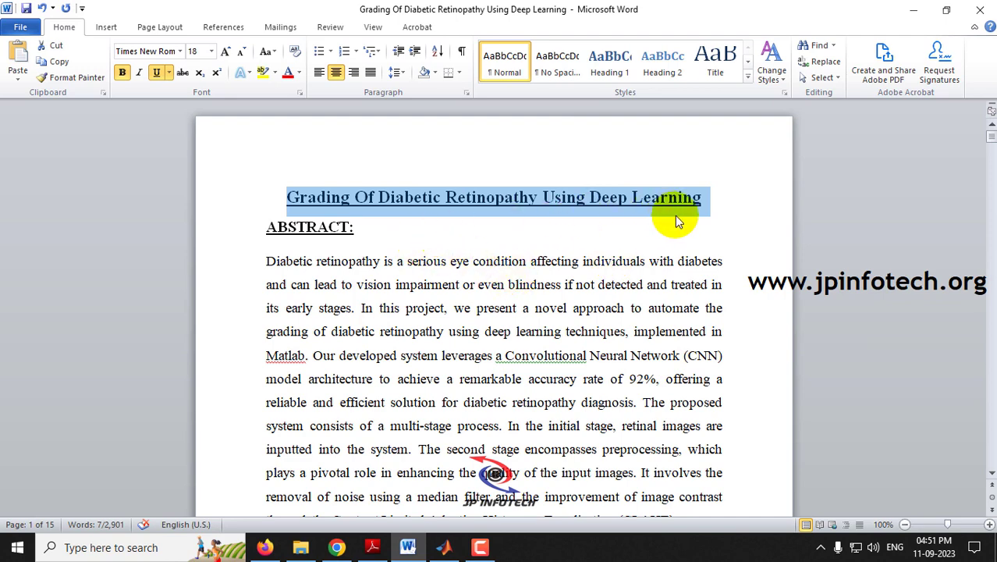
{"action": "scroll", "coordinate": [720, 217], "scroll_direction": "down", "scroll_amount": 3}
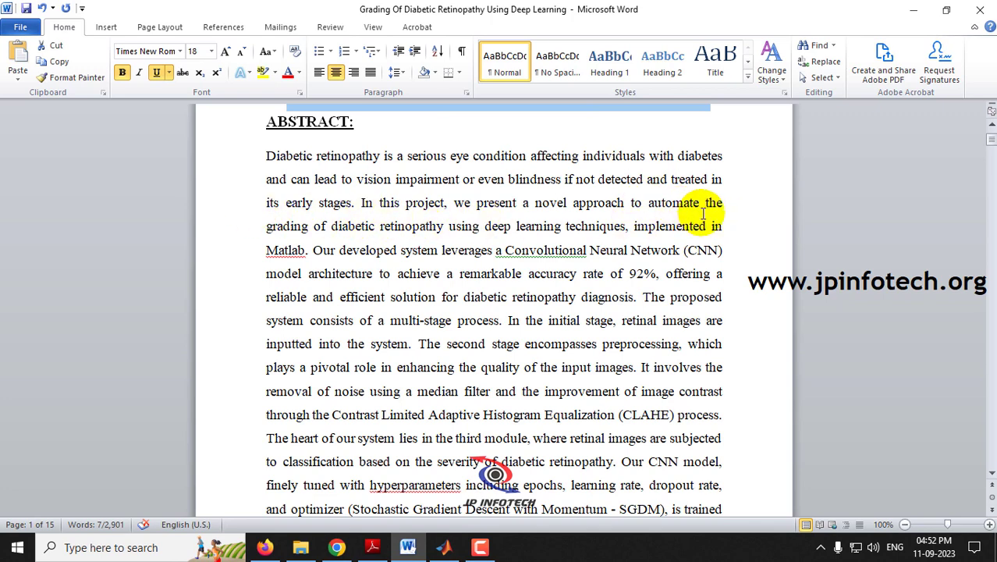
{"action": "left_click_drag", "start_coordinate": [264, 251], "coordinate": [302, 257]}
{"action": "left_click_drag", "start_coordinate": [505, 252], "coordinate": [374, 274]}
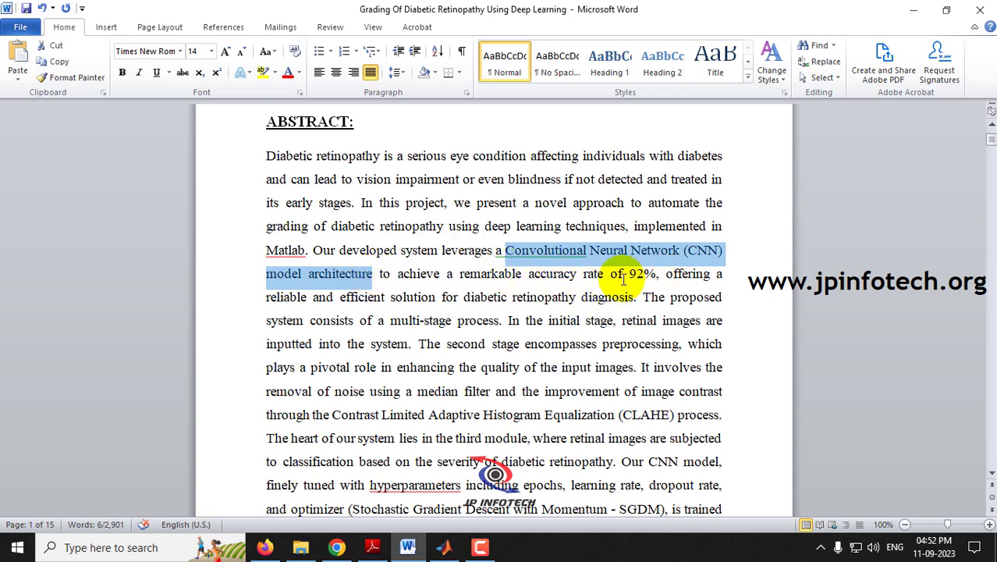
{"action": "left_click_drag", "start_coordinate": [629, 273], "coordinate": [661, 274]}
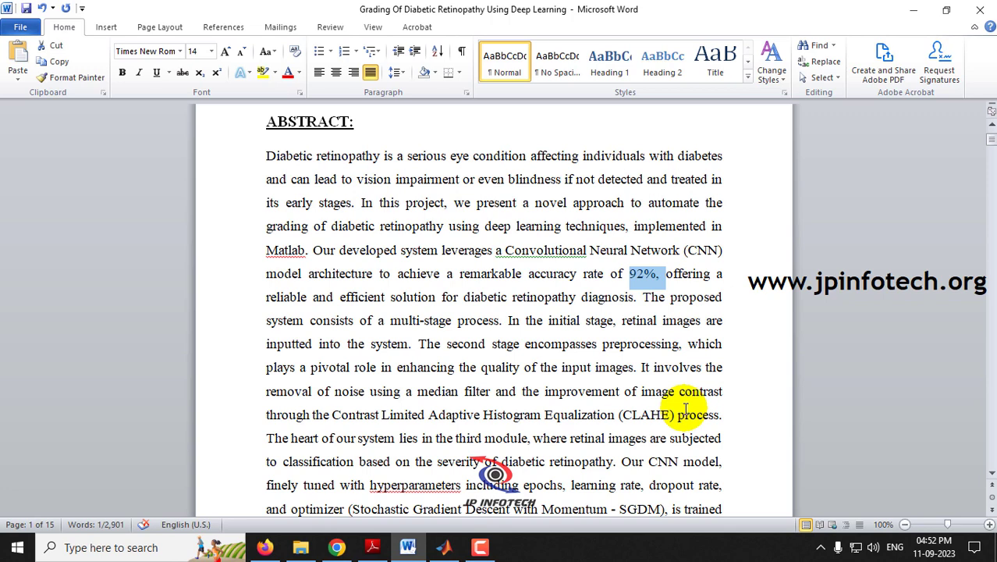
- Highlight the noise removal, median filter, image contrast and CLAHE phrases in the abstract
{"action": "scroll", "coordinate": [685, 409], "scroll_direction": "down", "scroll_amount": 2}
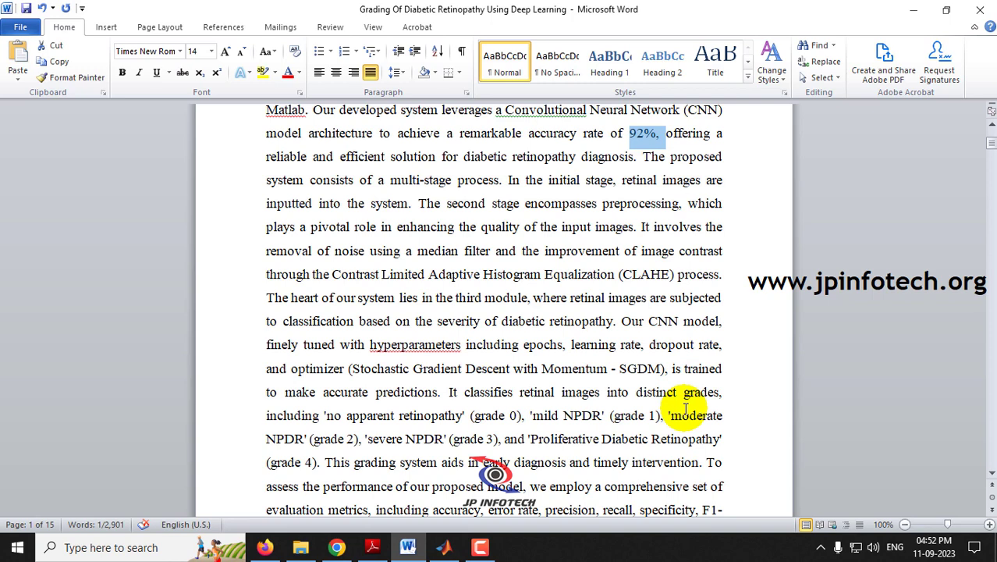
{"action": "left_click", "coordinate": [248, 251]}
{"action": "left_click_drag", "start_coordinate": [418, 254], "coordinate": [580, 264]}
{"action": "left_click_drag", "start_coordinate": [644, 251], "coordinate": [402, 281]}
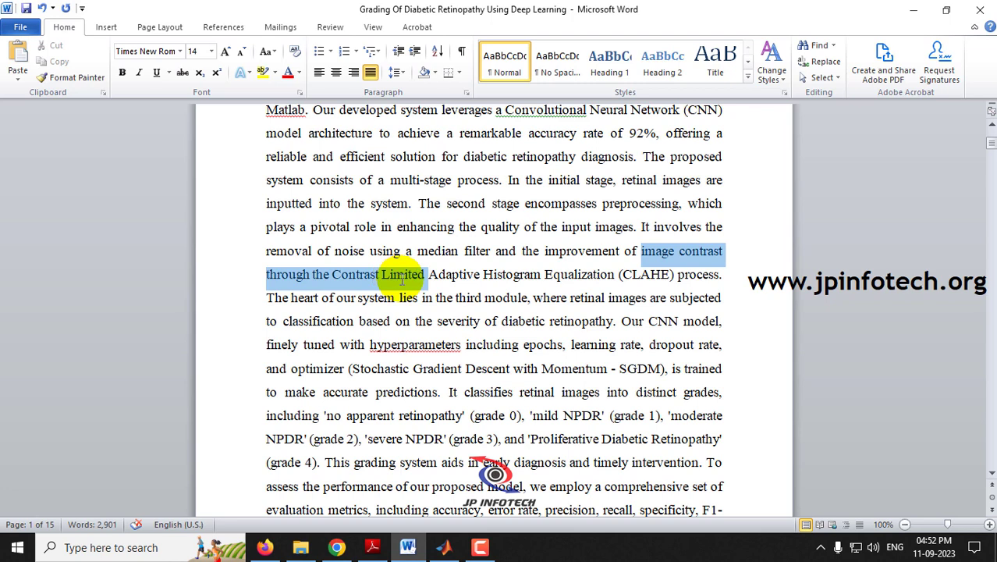
{"action": "left_click_drag", "start_coordinate": [334, 273], "coordinate": [714, 273]}
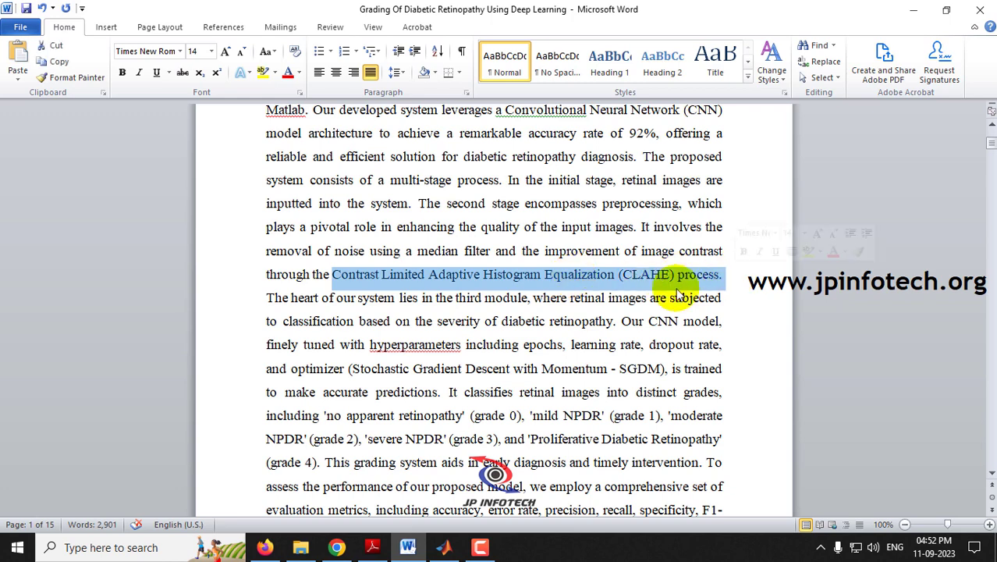
{"action": "scroll", "coordinate": [539, 326], "scroll_direction": "down", "scroll_amount": 1}
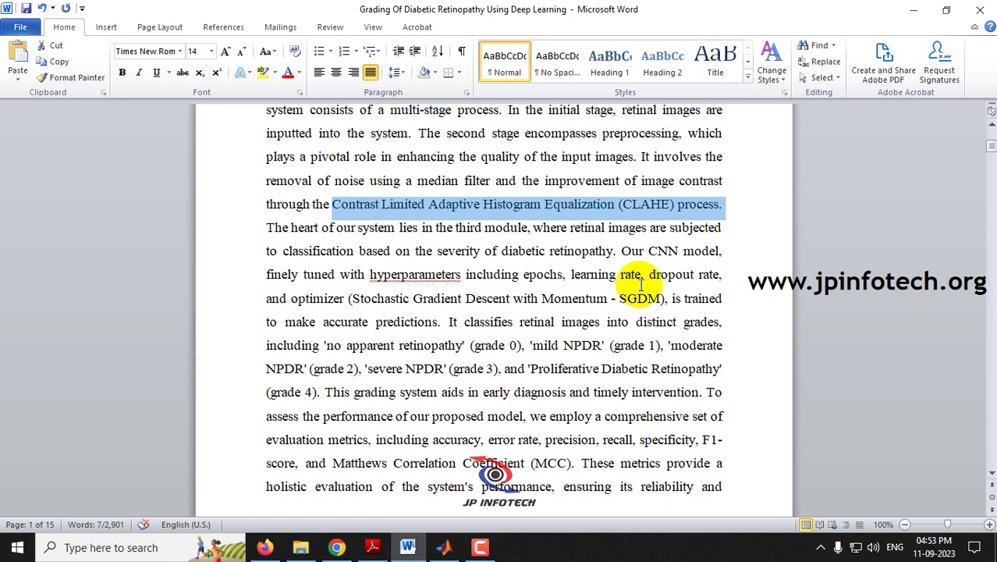
{"action": "scroll", "coordinate": [640, 285], "scroll_direction": "down", "scroll_amount": 5}
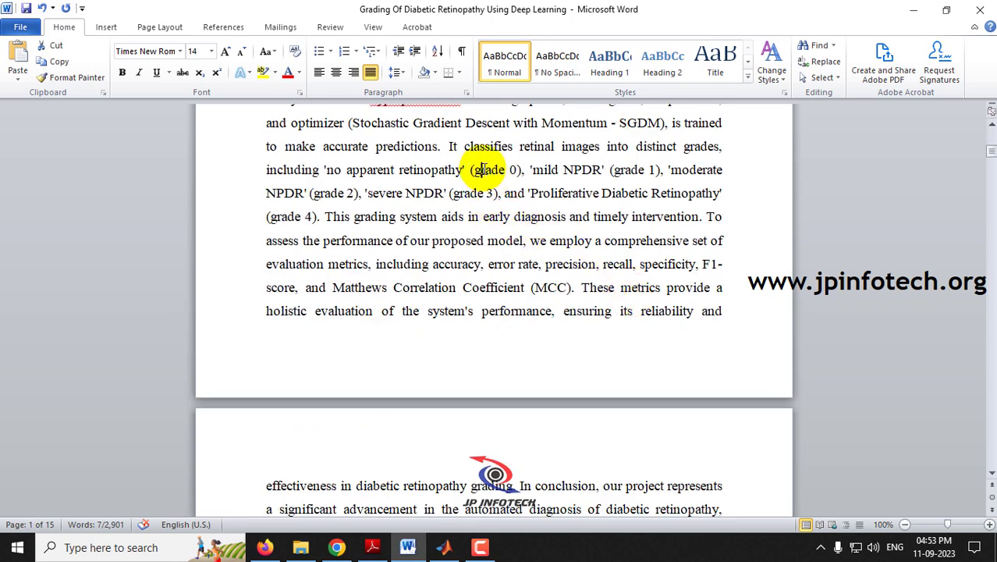
{"action": "left_click", "coordinate": [309, 193]}
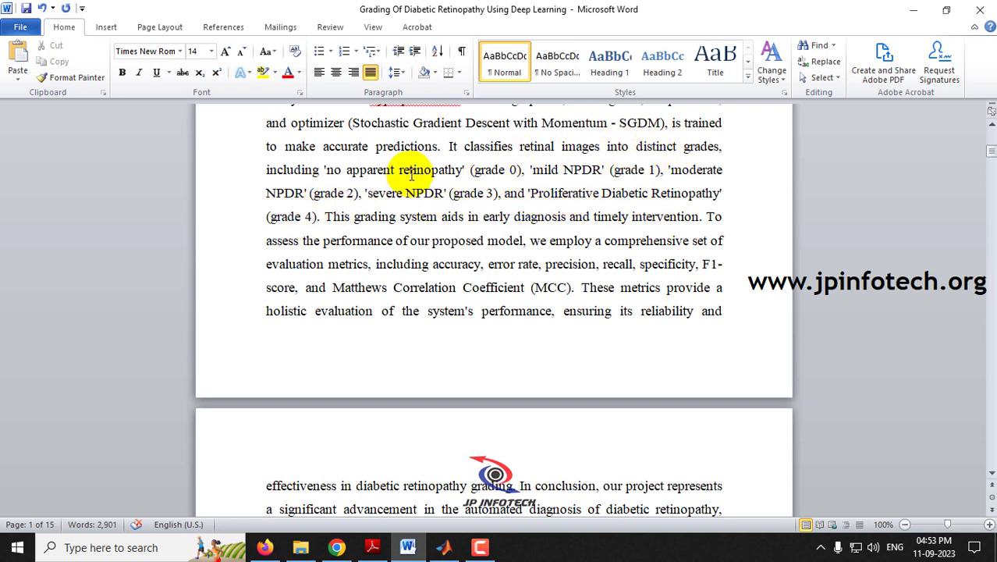
{"action": "left_click_drag", "start_coordinate": [324, 170], "coordinate": [461, 166]}
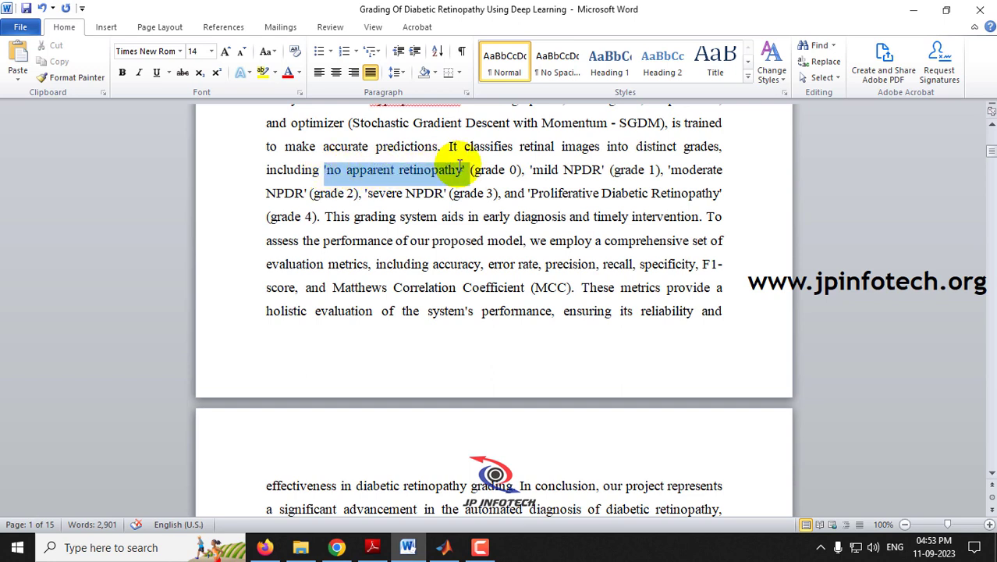
{"action": "left_click_drag", "start_coordinate": [531, 169], "coordinate": [599, 167]}
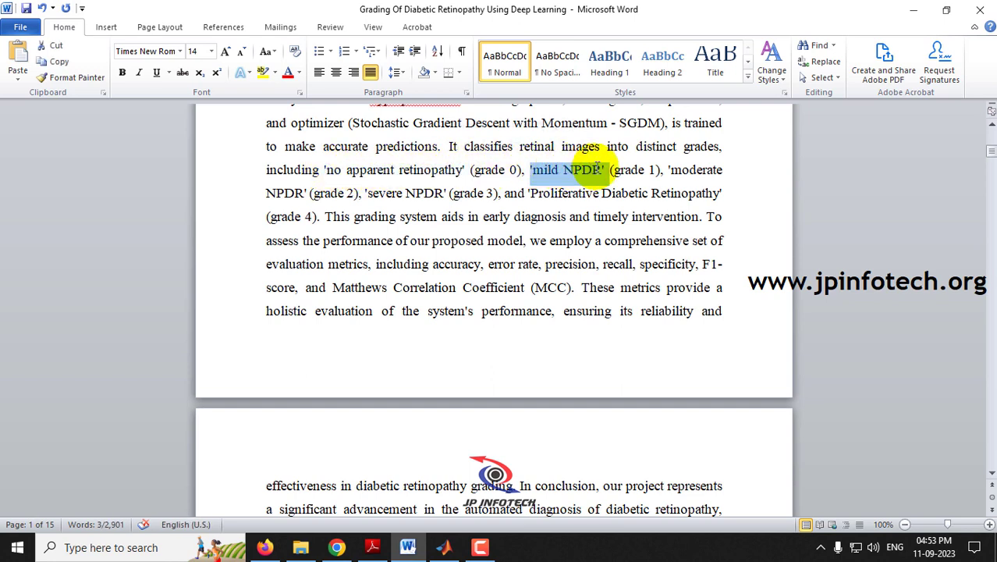
{"action": "left_click_drag", "start_coordinate": [668, 169], "coordinate": [735, 167]}
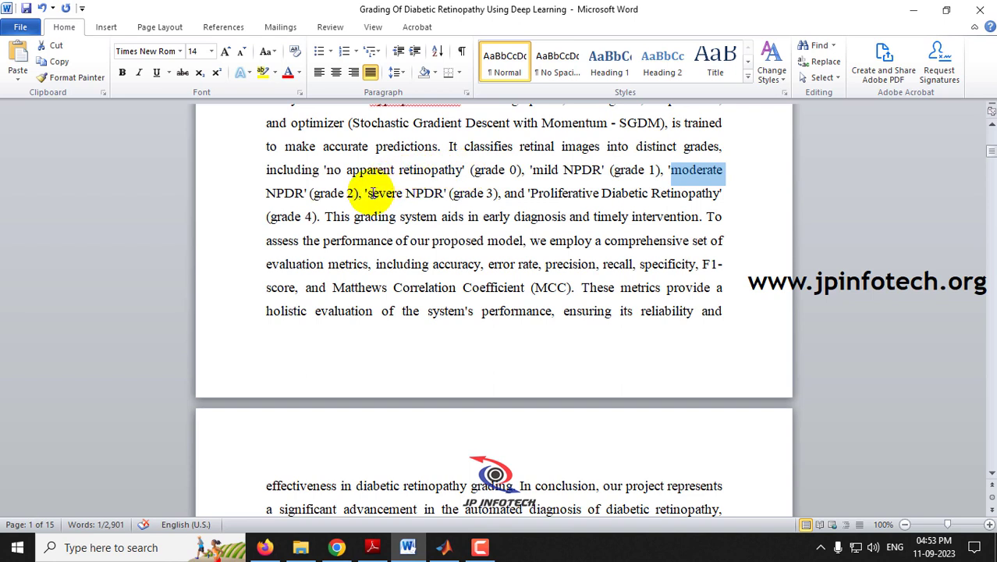
{"action": "left_click_drag", "start_coordinate": [366, 192], "coordinate": [409, 193]}
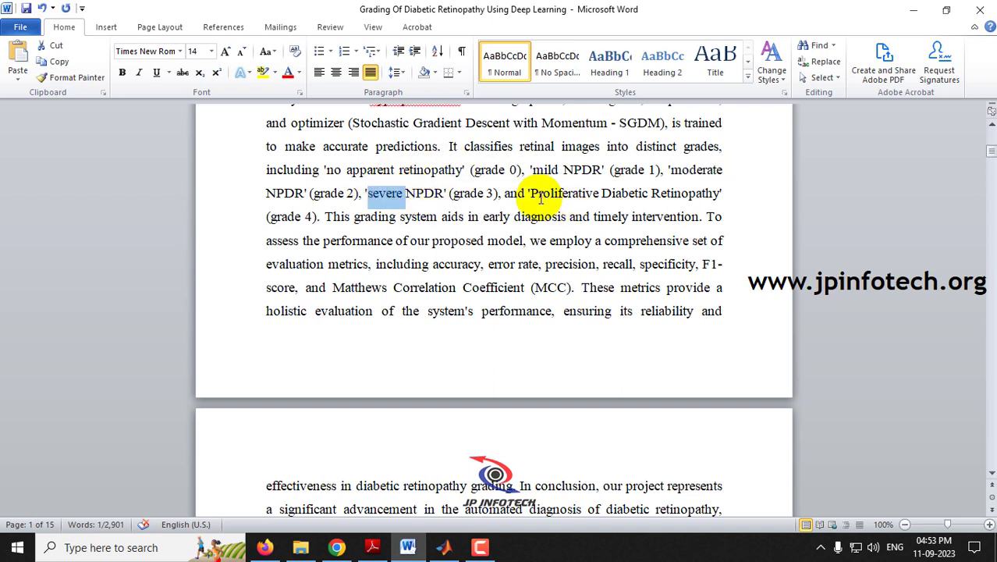
{"action": "left_click_drag", "start_coordinate": [530, 195], "coordinate": [672, 193]}
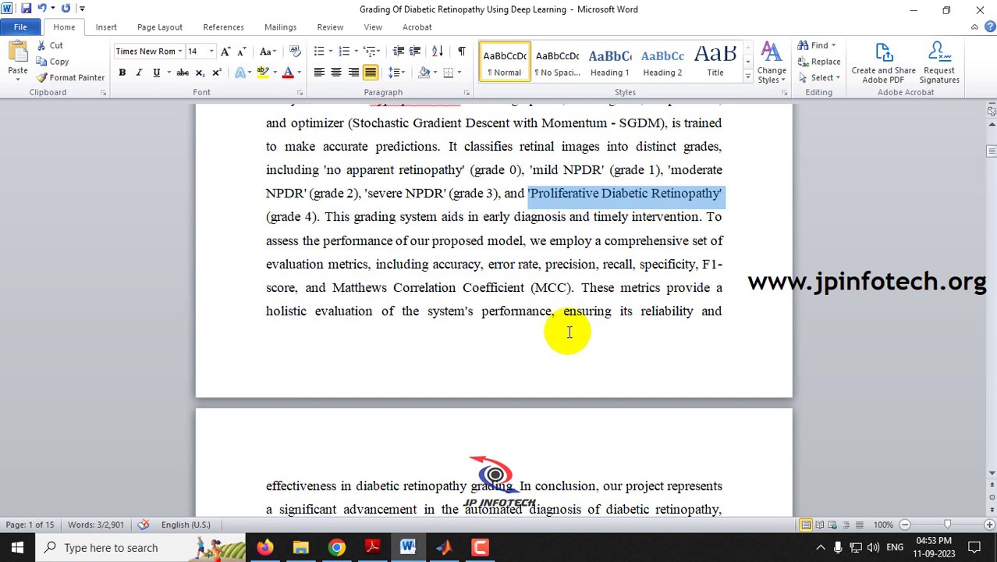
{"action": "left_click_drag", "start_coordinate": [433, 263], "coordinate": [550, 293]}
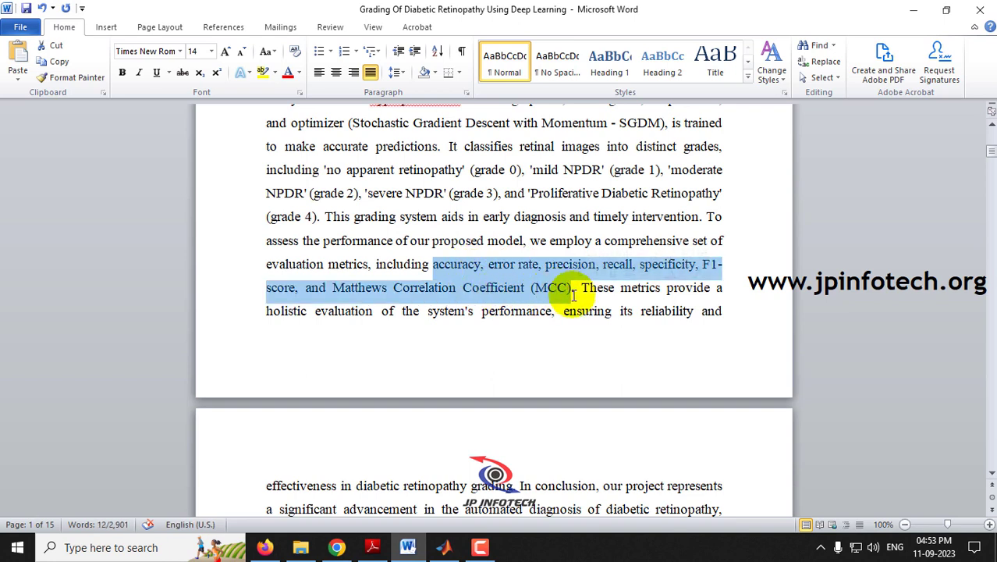
{"action": "scroll", "coordinate": [574, 295], "scroll_direction": "down", "scroll_amount": 5}
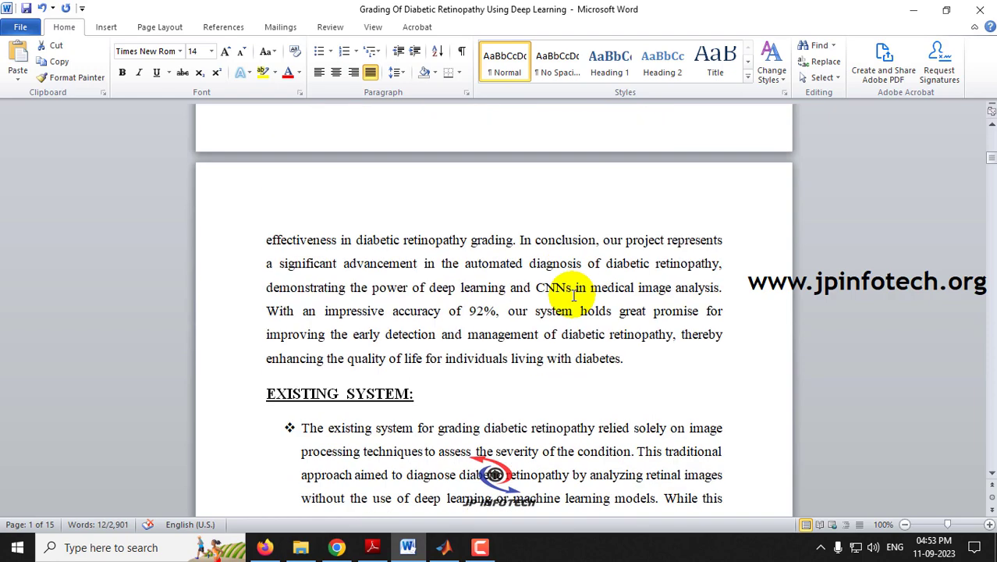
- Go back past the abstract and select the EXISTING SYSTEM: heading
{"action": "left_click_drag", "start_coordinate": [642, 357], "coordinate": [255, 215]}
{"action": "scroll", "coordinate": [389, 285], "scroll_direction": "up", "scroll_amount": 9}
{"action": "scroll", "coordinate": [395, 241], "scroll_direction": "up", "scroll_amount": 5}
{"action": "scroll", "coordinate": [486, 261], "scroll_direction": "down", "scroll_amount": 9}
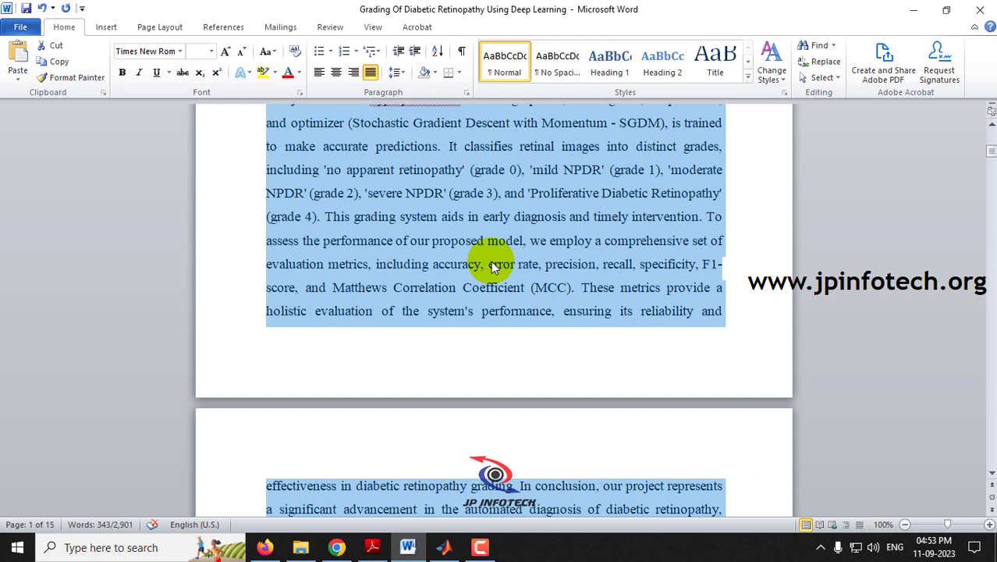
{"action": "scroll", "coordinate": [491, 266], "scroll_direction": "down", "scroll_amount": 10}
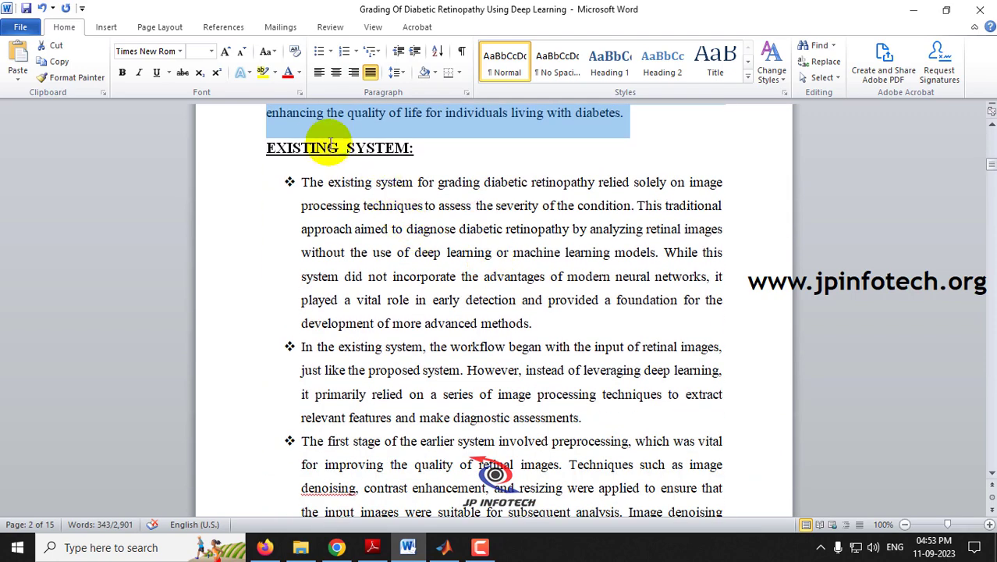
{"action": "left_click_drag", "start_coordinate": [267, 149], "coordinate": [429, 151]}
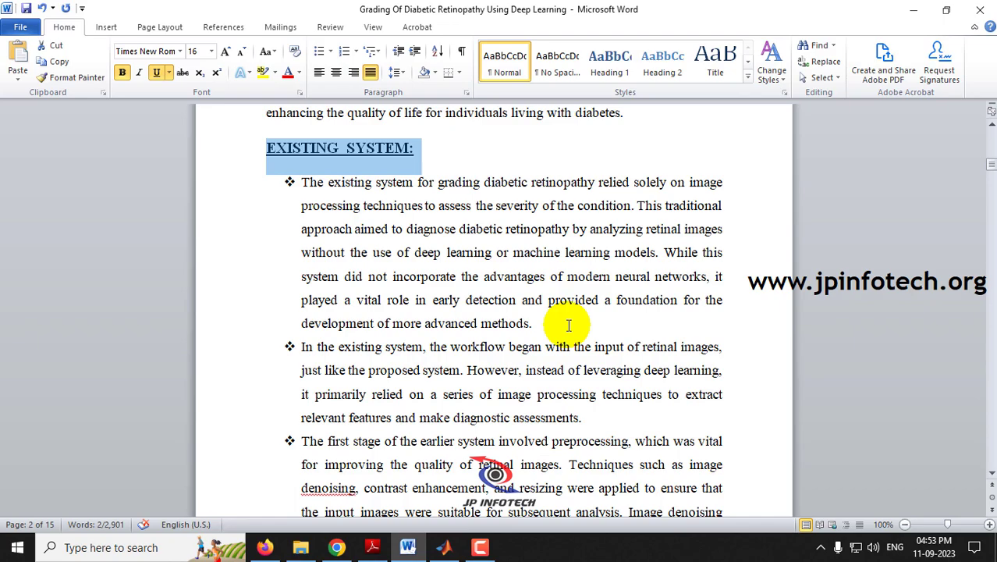
- Select the DISADVANTAGES OF EXISTING SYSTEM and PROPOSED SYSTEM headings
{"action": "scroll", "coordinate": [437, 215], "scroll_direction": "down", "scroll_amount": 1}
{"action": "scroll", "coordinate": [300, 196], "scroll_direction": "down", "scroll_amount": 15}
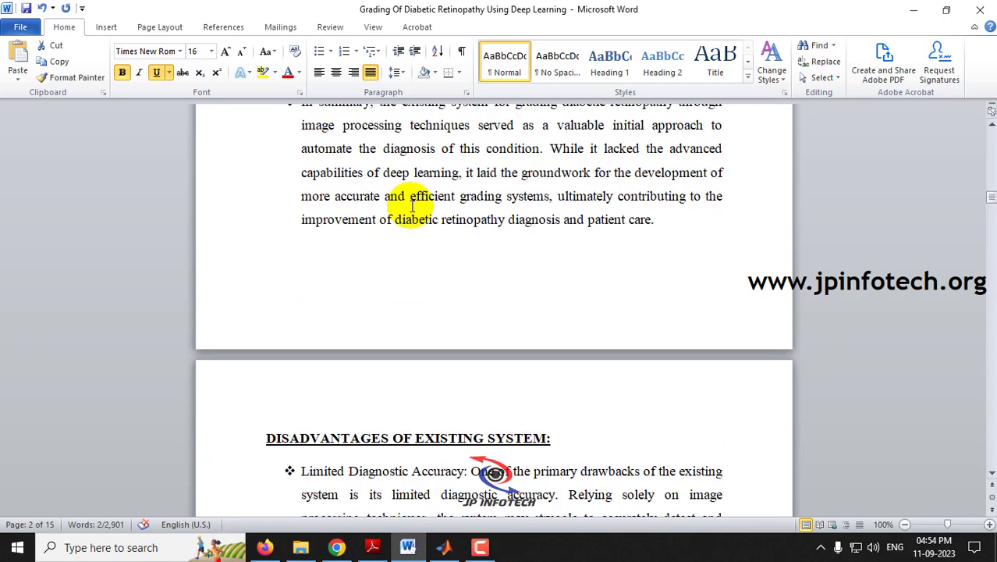
{"action": "scroll", "coordinate": [412, 204], "scroll_direction": "down", "scroll_amount": 5}
{"action": "left_click_drag", "start_coordinate": [266, 123], "coordinate": [542, 128]}
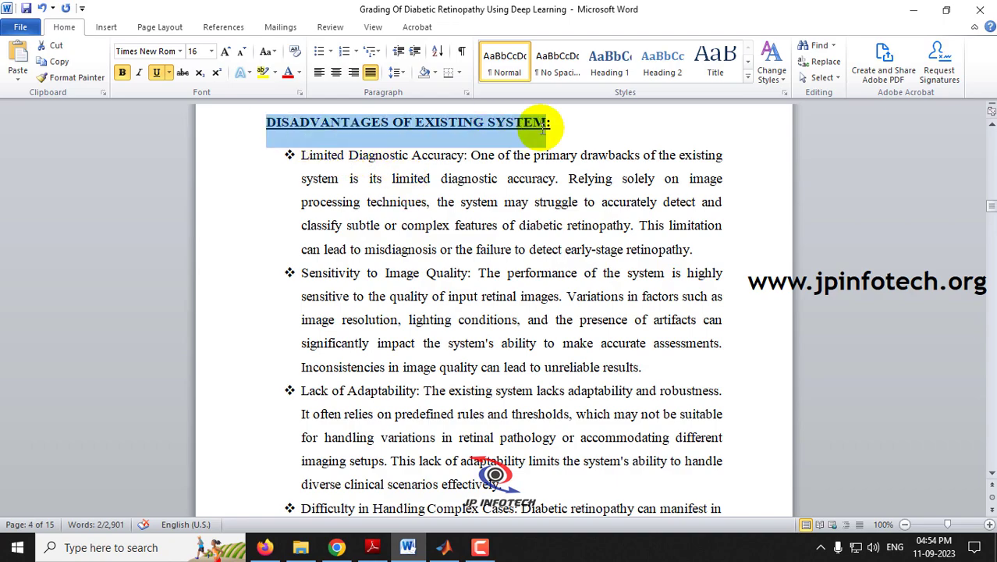
{"action": "left_click", "coordinate": [400, 178]}
{"action": "scroll", "coordinate": [412, 224], "scroll_direction": "down", "scroll_amount": 20}
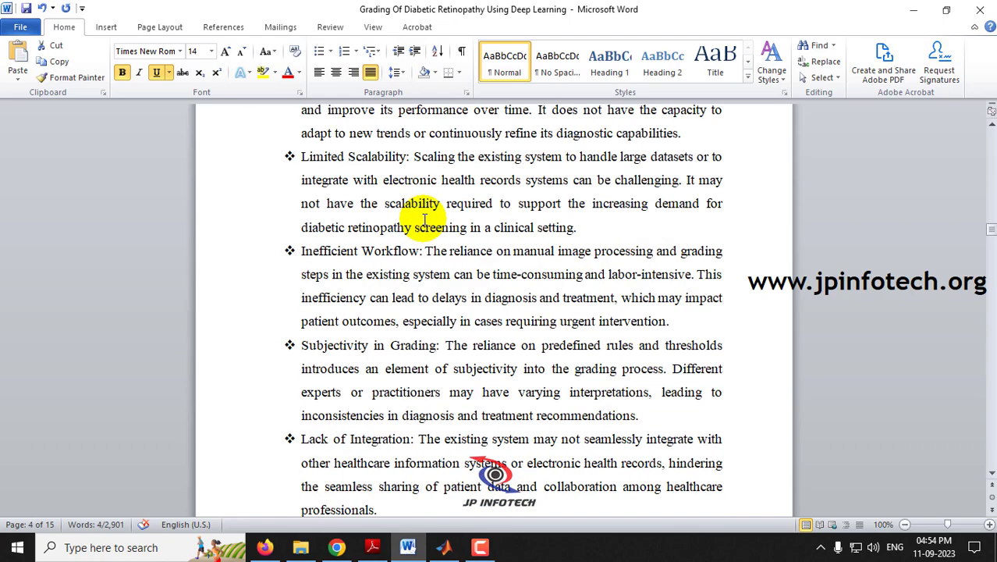
{"action": "scroll", "coordinate": [421, 219], "scroll_direction": "down", "scroll_amount": 8}
{"action": "left_click", "coordinate": [231, 153]}
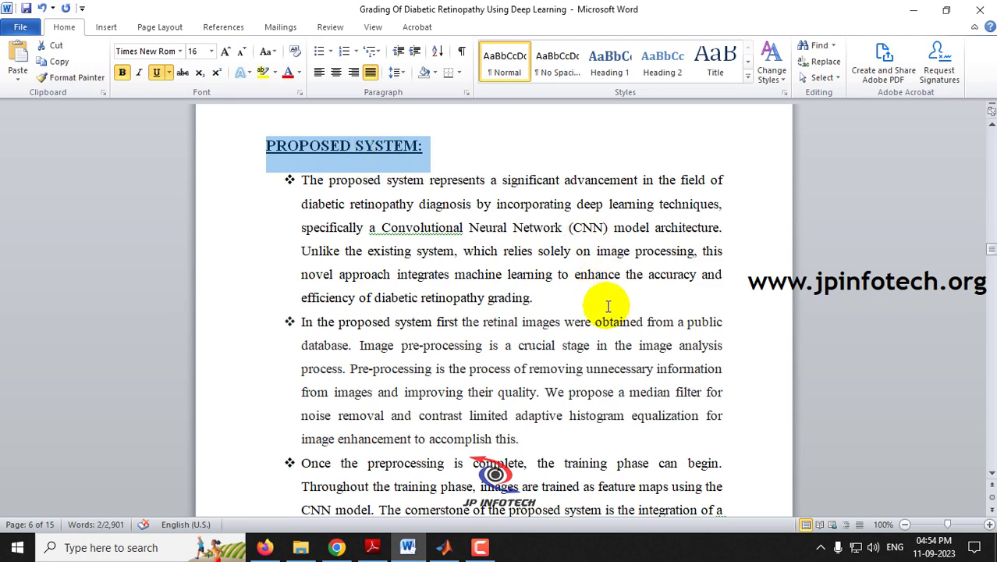
- Scroll past the Advantages section to the System Architecture flow diagrams
{"action": "scroll", "coordinate": [607, 306], "scroll_direction": "down", "scroll_amount": 2}
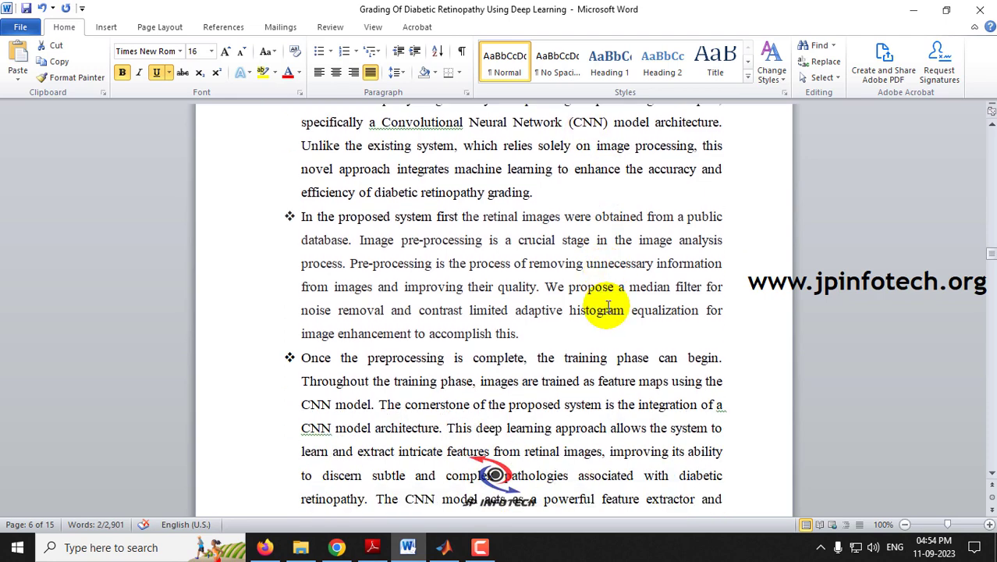
{"action": "scroll", "coordinate": [585, 266], "scroll_direction": "down", "scroll_amount": 3}
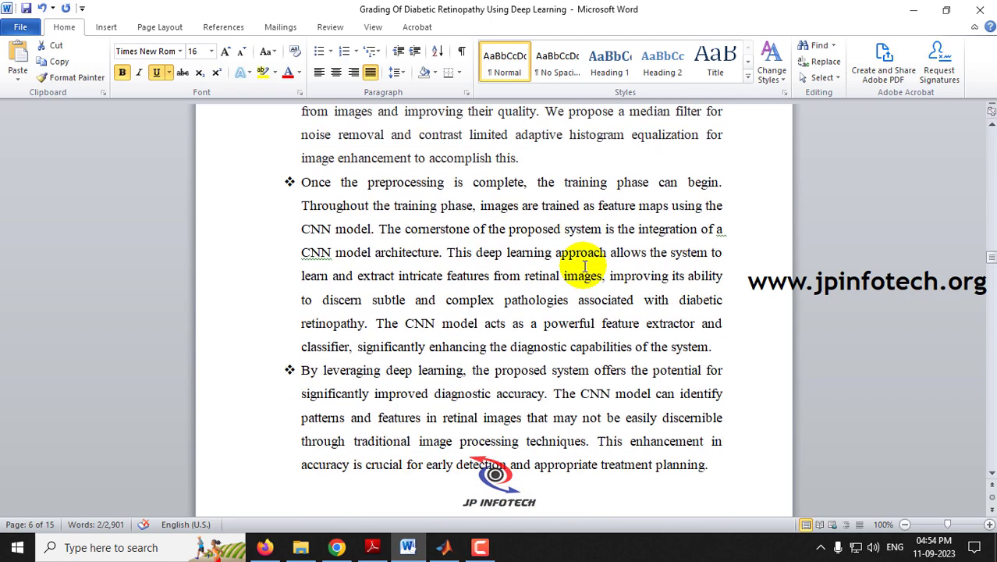
{"action": "scroll", "coordinate": [570, 267], "scroll_direction": "down", "scroll_amount": 3}
{"action": "scroll", "coordinate": [398, 227], "scroll_direction": "down", "scroll_amount": 8}
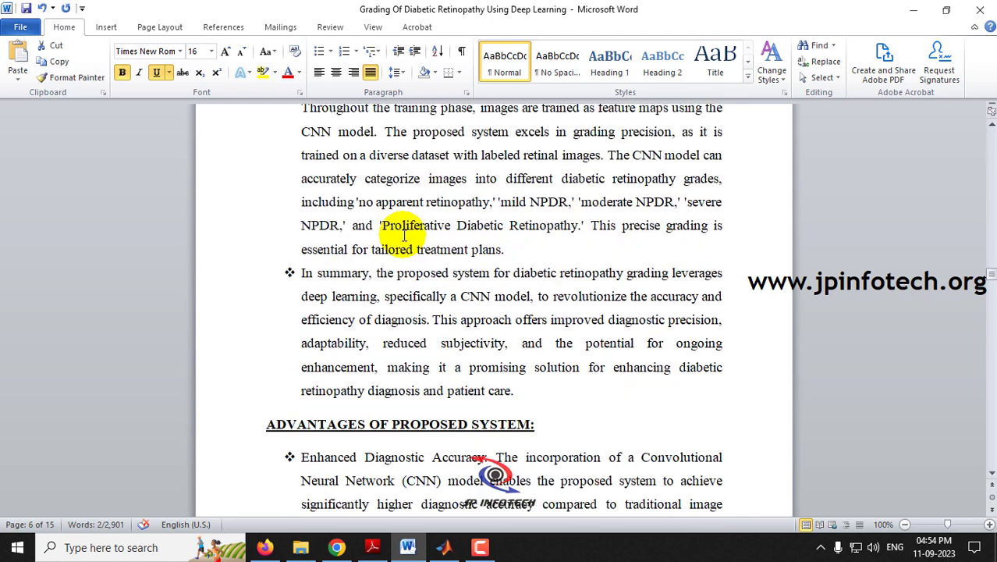
{"action": "scroll", "coordinate": [377, 224], "scroll_direction": "down", "scroll_amount": 3}
{"action": "left_click_drag", "start_coordinate": [266, 212], "coordinate": [530, 205]}
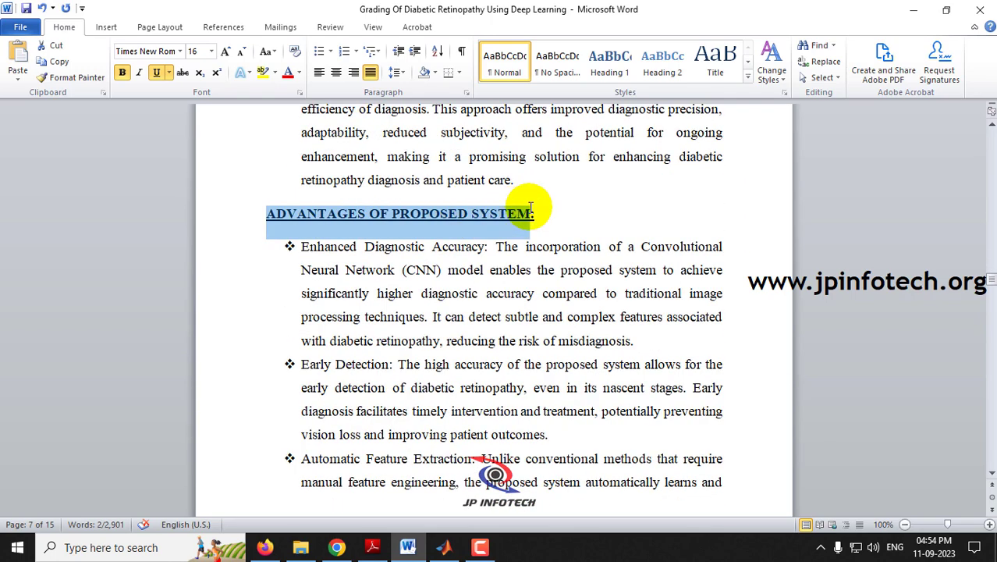
{"action": "scroll", "coordinate": [455, 260], "scroll_direction": "down", "scroll_amount": 3}
{"action": "scroll", "coordinate": [453, 260], "scroll_direction": "down", "scroll_amount": 20}
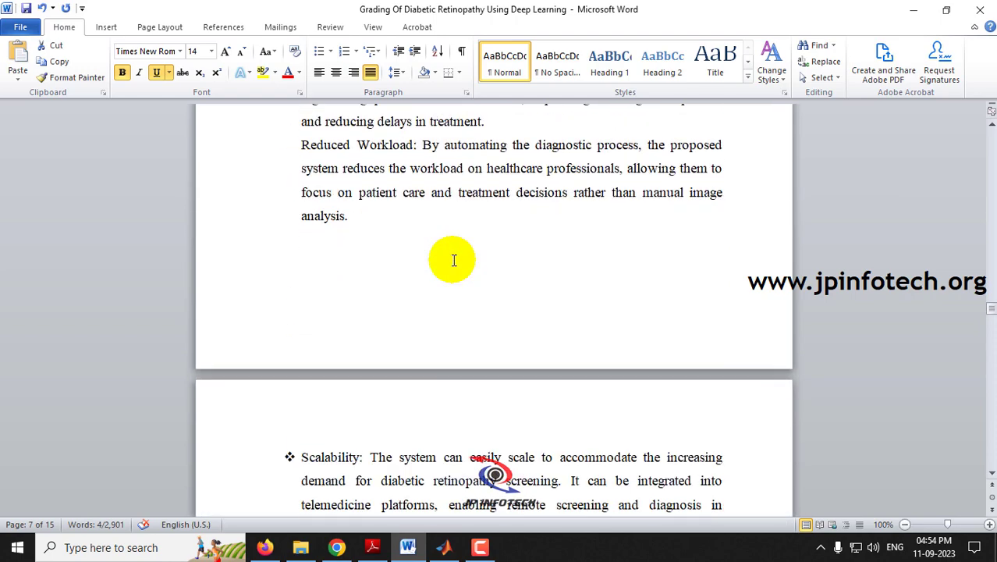
{"action": "scroll", "coordinate": [453, 260], "scroll_direction": "down", "scroll_amount": 12}
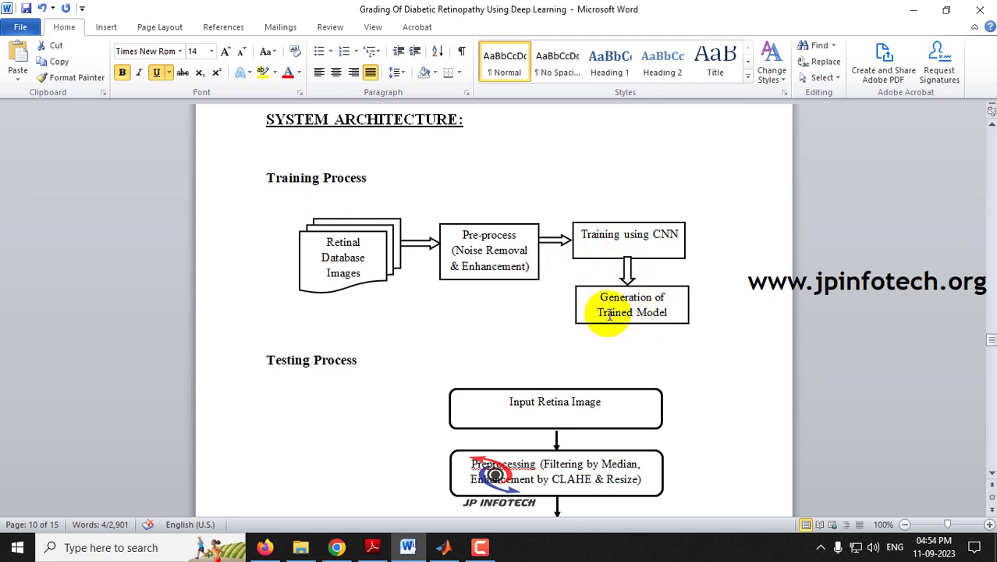
- Scroll past the Testing Process flowchart to the MODULES page listing Image Acquisition through Performance Measure
{"action": "scroll", "coordinate": [640, 295], "scroll_direction": "down", "scroll_amount": 3}
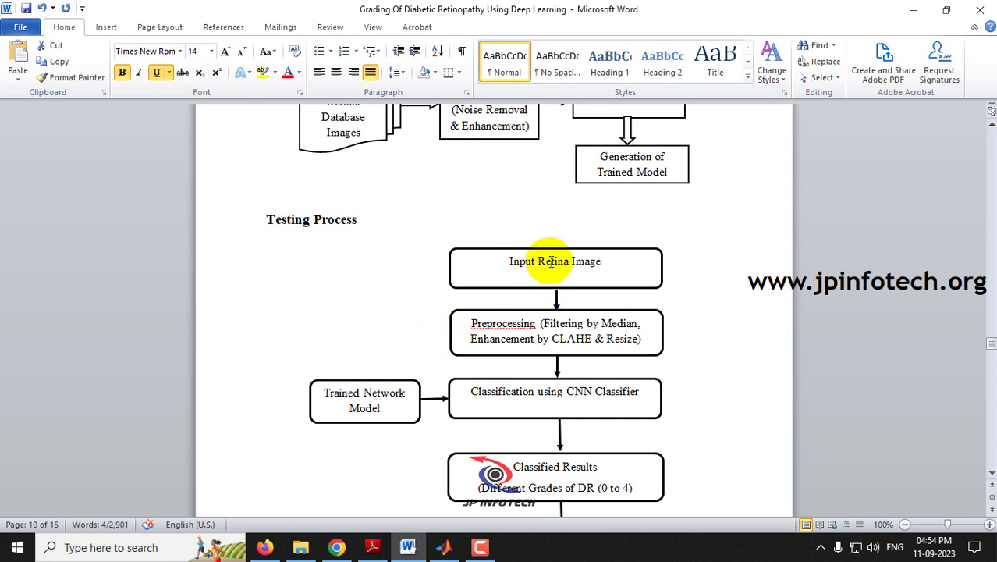
{"action": "scroll", "coordinate": [601, 269], "scroll_direction": "down", "scroll_amount": 1}
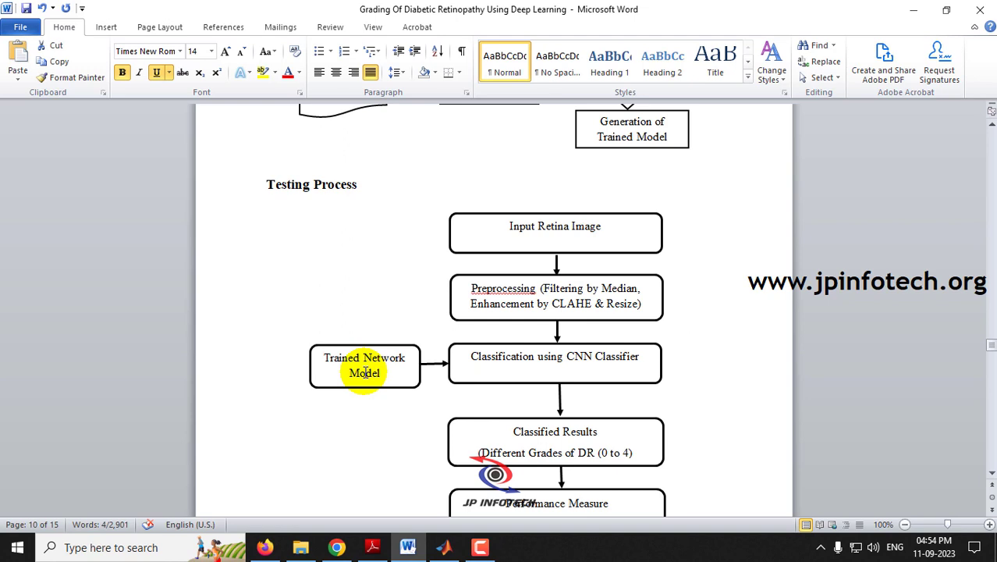
{"action": "scroll", "coordinate": [629, 343], "scroll_direction": "down", "scroll_amount": 3}
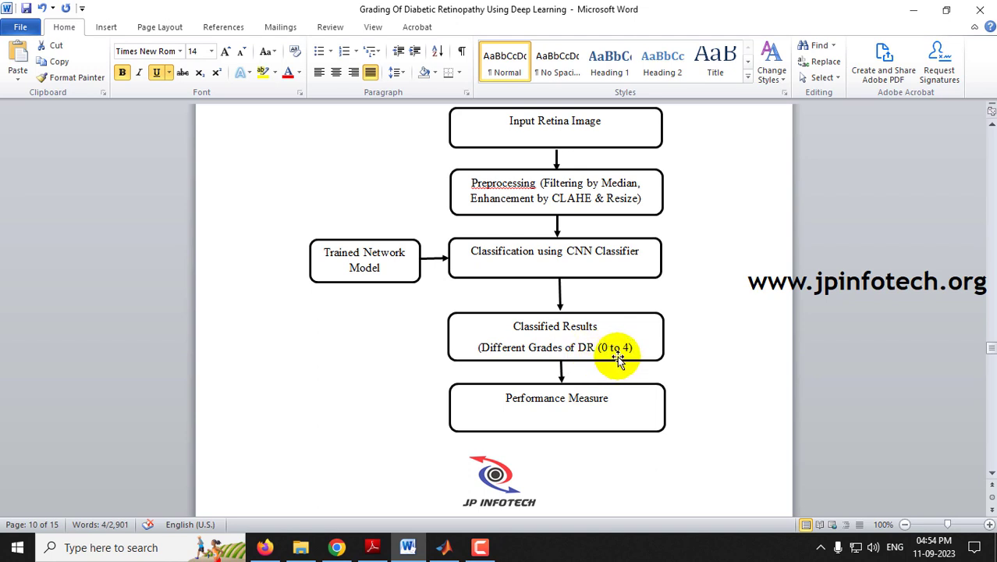
{"action": "scroll", "coordinate": [628, 358], "scroll_direction": "down", "scroll_amount": 1}
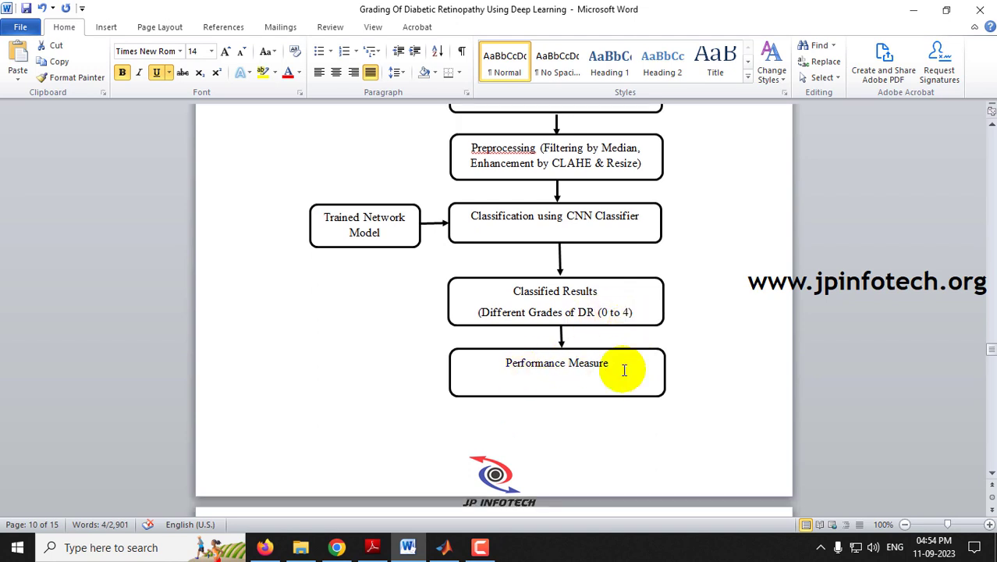
{"action": "scroll", "coordinate": [629, 359], "scroll_direction": "down", "scroll_amount": 10}
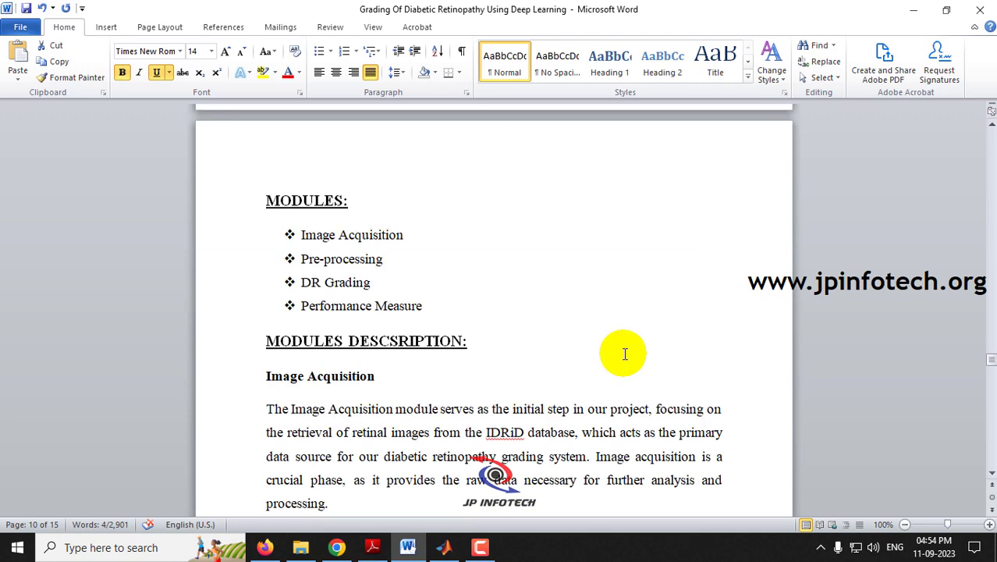
- Select the Modules list items and scroll through the Performance Measure section
{"action": "left_click_drag", "start_coordinate": [287, 234], "coordinate": [447, 300]}
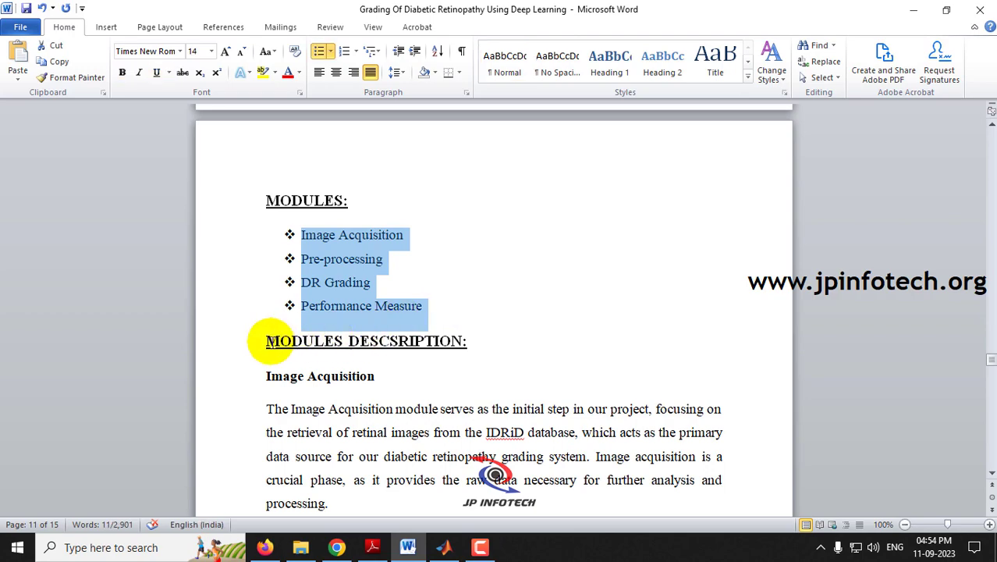
{"action": "left_click_drag", "start_coordinate": [267, 340], "coordinate": [510, 342]}
{"action": "scroll", "coordinate": [334, 300], "scroll_direction": "down", "scroll_amount": 3}
{"action": "scroll", "coordinate": [333, 301], "scroll_direction": "down", "scroll_amount": 20}
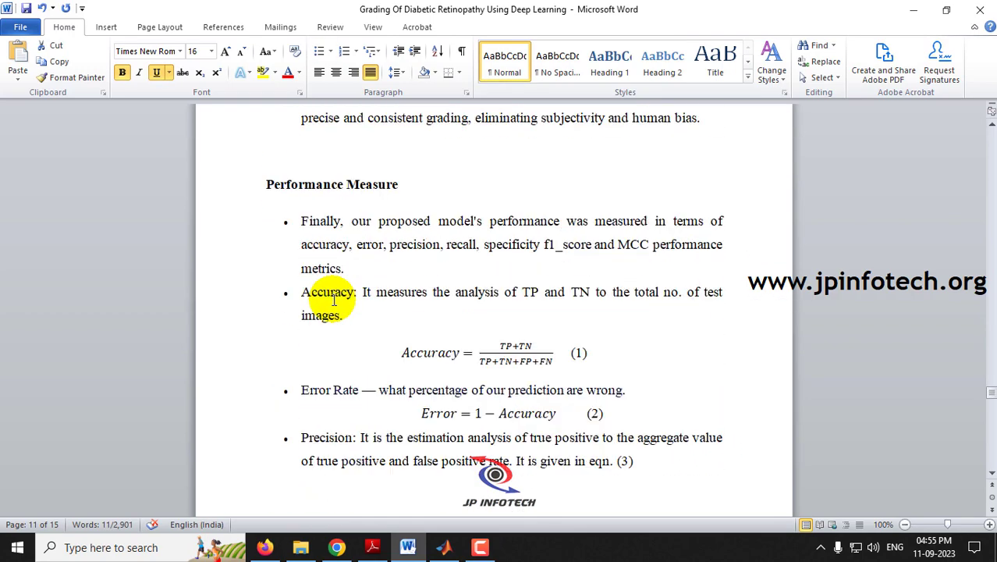
{"action": "scroll", "coordinate": [333, 301], "scroll_direction": "down", "scroll_amount": 20}
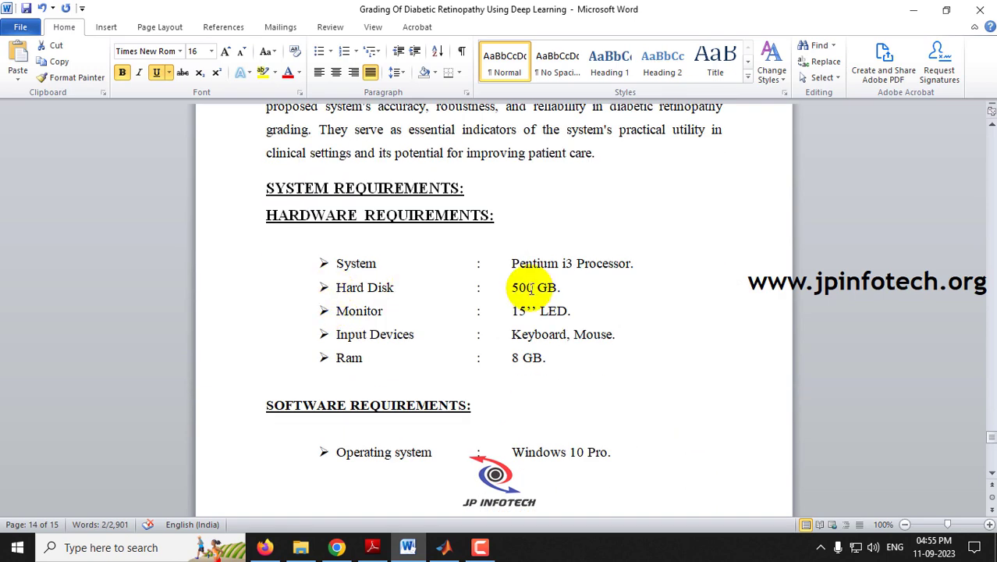
{"action": "scroll", "coordinate": [497, 279], "scroll_direction": "down", "scroll_amount": 5}
{"action": "scroll", "coordinate": [494, 279], "scroll_direction": "down", "scroll_amount": 2}
- Highlight the MATLAB and MATLABR2021A requirements, then return to the report's title page
{"action": "left_click_drag", "start_coordinate": [513, 312], "coordinate": [574, 313]}
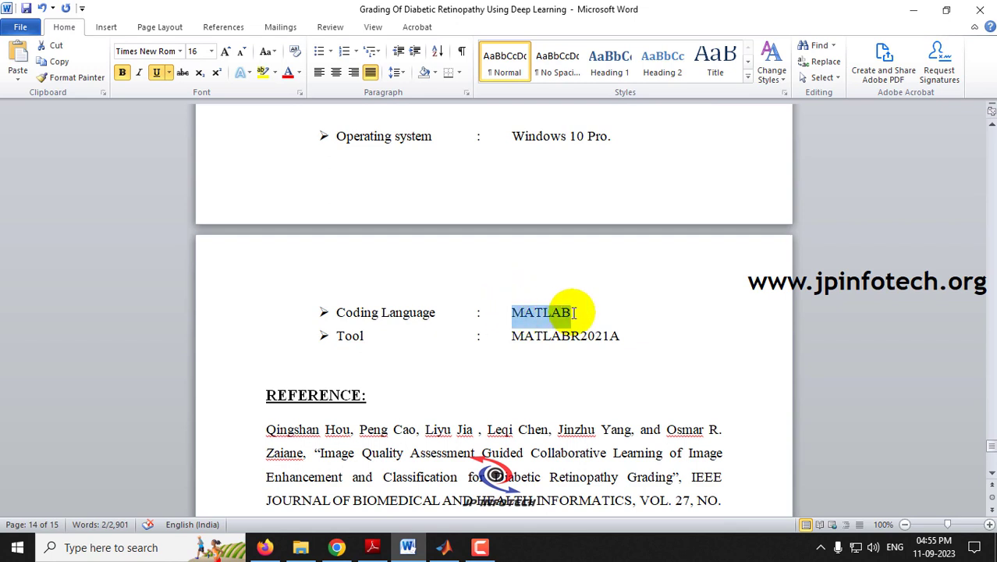
{"action": "left_click_drag", "start_coordinate": [511, 336], "coordinate": [605, 337]}
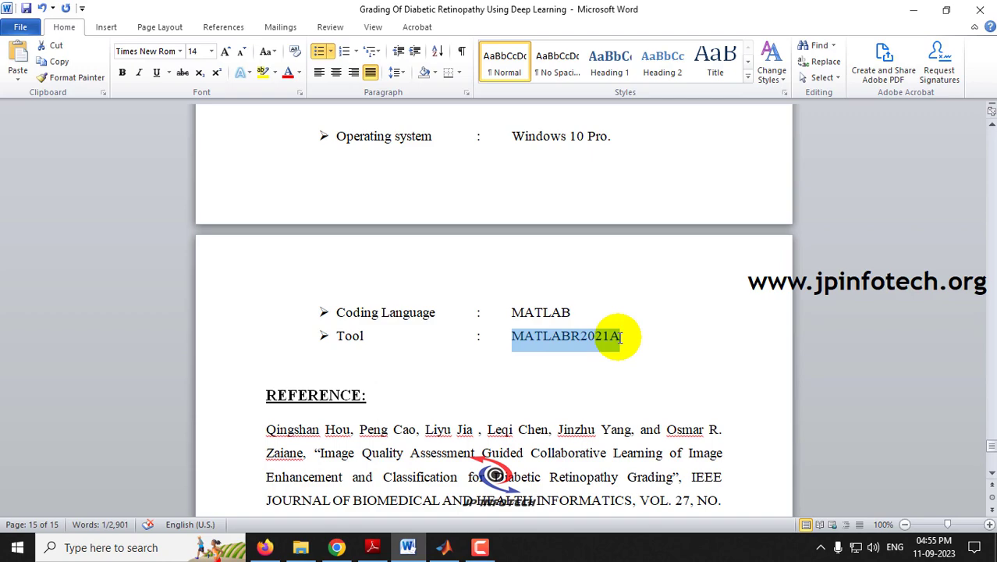
{"action": "scroll", "coordinate": [394, 386], "scroll_direction": "down", "scroll_amount": 1}
{"action": "left_click_drag", "start_coordinate": [268, 360], "coordinate": [390, 486]}
{"action": "left_click_drag", "start_coordinate": [993, 441], "coordinate": [985, 137]}
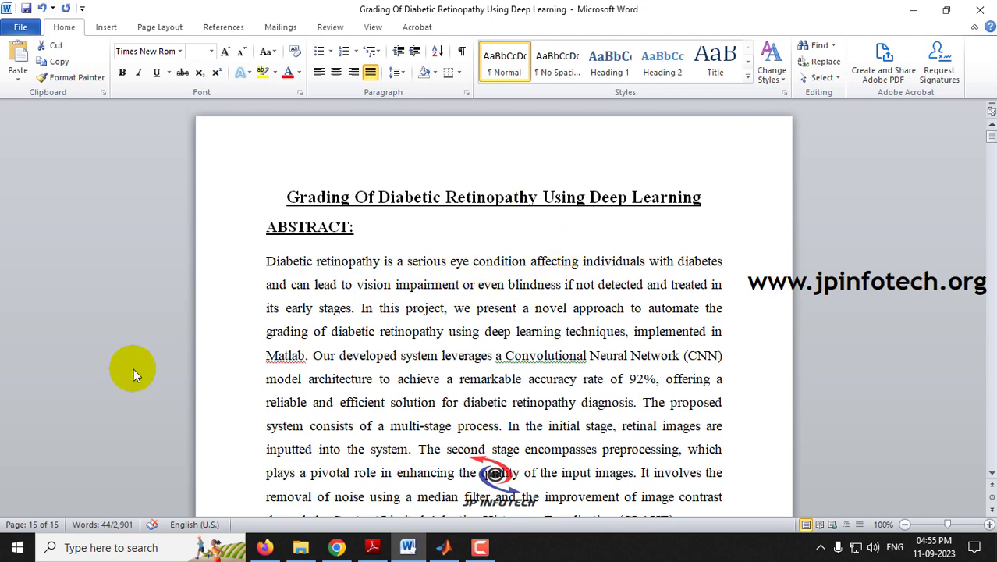
- Copy the SOURCE CODE\Full Coding path from File Explorer and paste it as MATLAB's current folder
{"action": "left_click", "coordinate": [445, 548]}
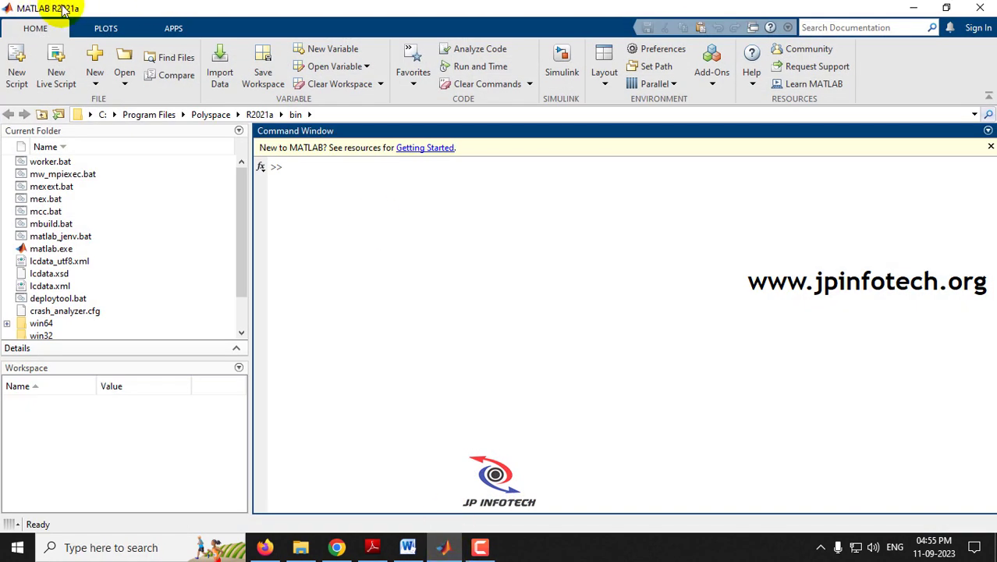
{"action": "left_click", "coordinate": [303, 550]}
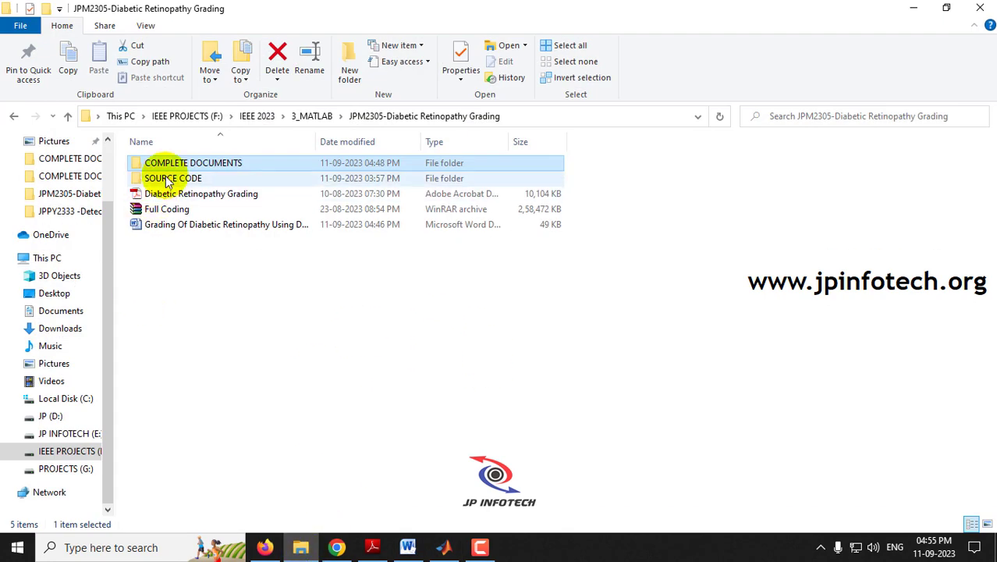
{"action": "double_click", "coordinate": [167, 179]}
{"action": "double_click", "coordinate": [167, 167]}
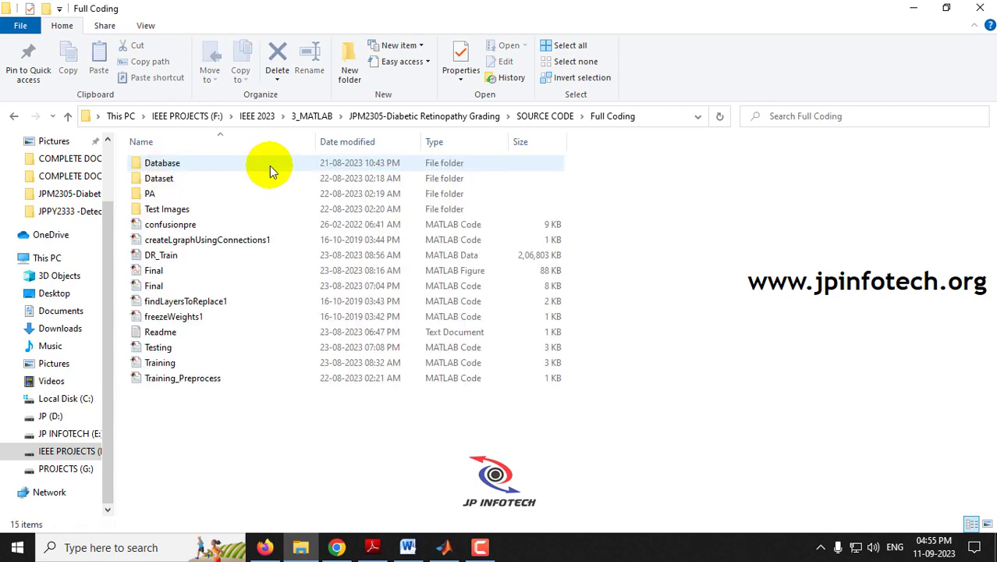
{"action": "left_click", "coordinate": [657, 117]}
{"action": "key", "text": "ctrl+c"}
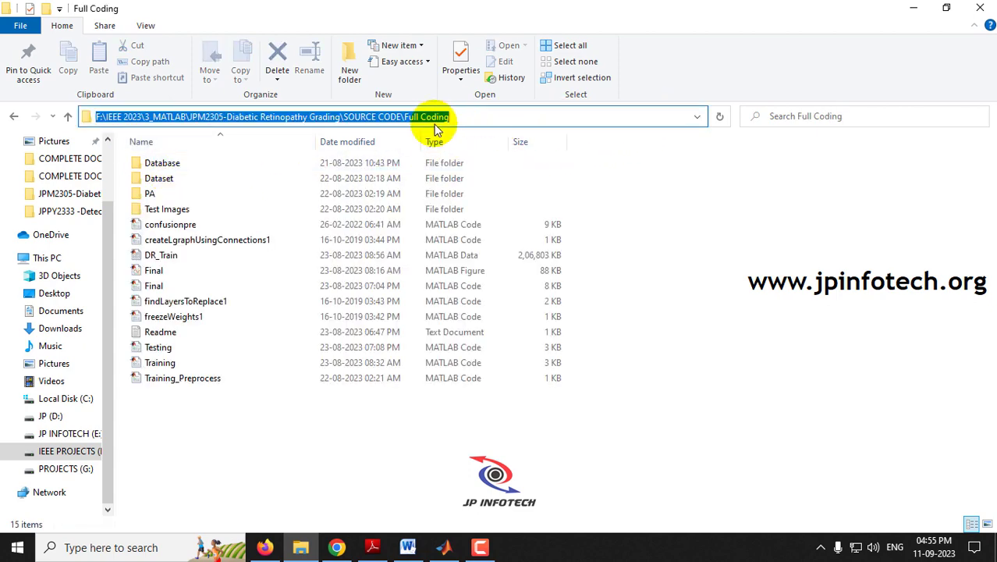
{"action": "left_click", "coordinate": [459, 550]}
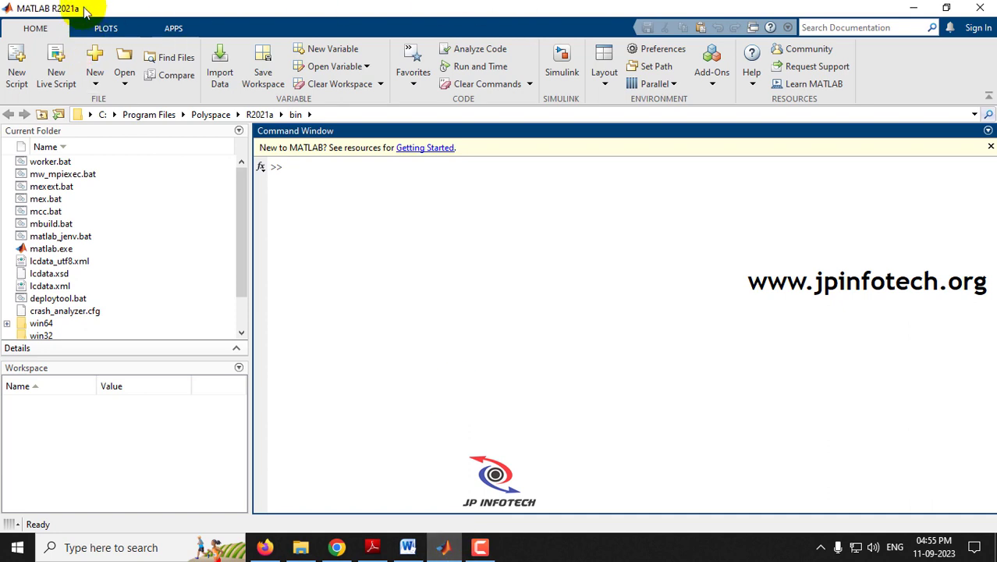
{"action": "left_click", "coordinate": [337, 114]}
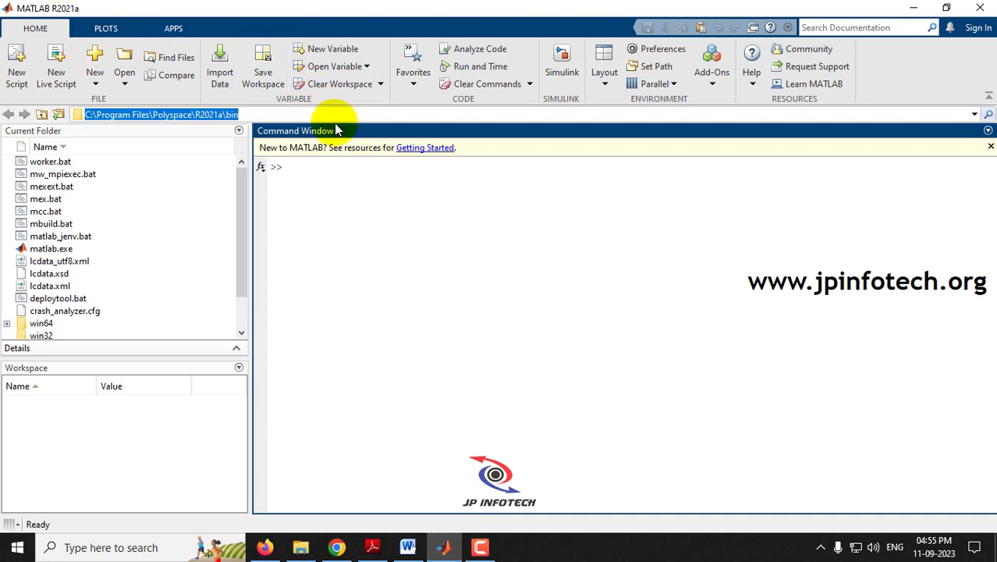
{"action": "key", "text": "ctrl+v"}
{"action": "left_click", "coordinate": [337, 128]}
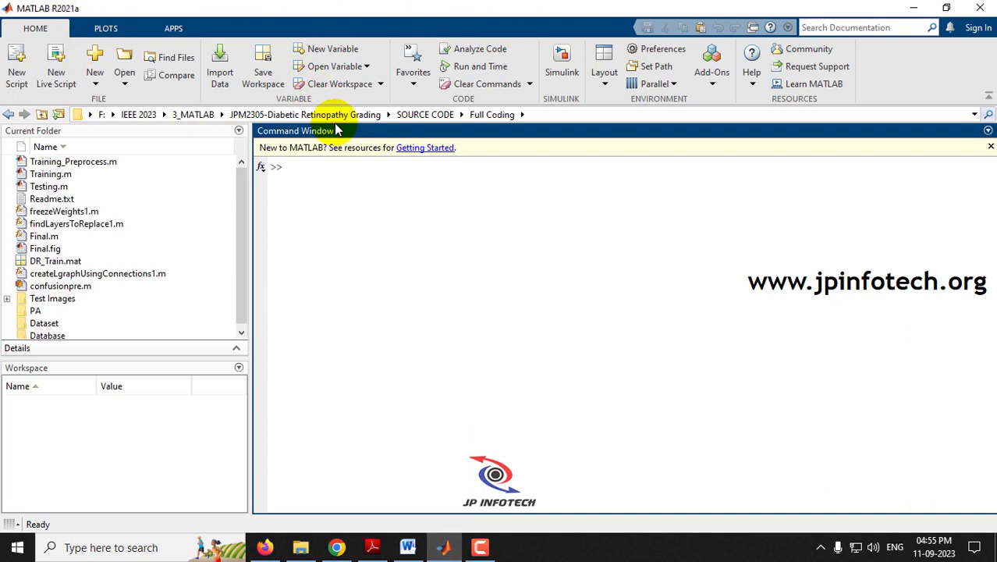
- Run Final.m to launch the grading GUI and choose Read Test Image to pick an image
{"action": "left_click", "coordinate": [46, 239]}
{"action": "right_click", "coordinate": [49, 242]}
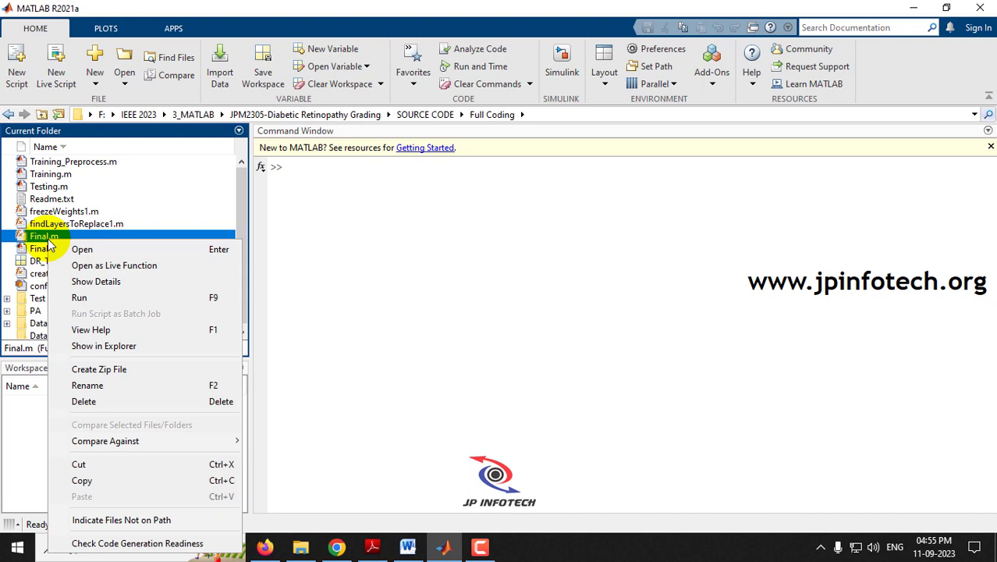
{"action": "left_click", "coordinate": [94, 301]}
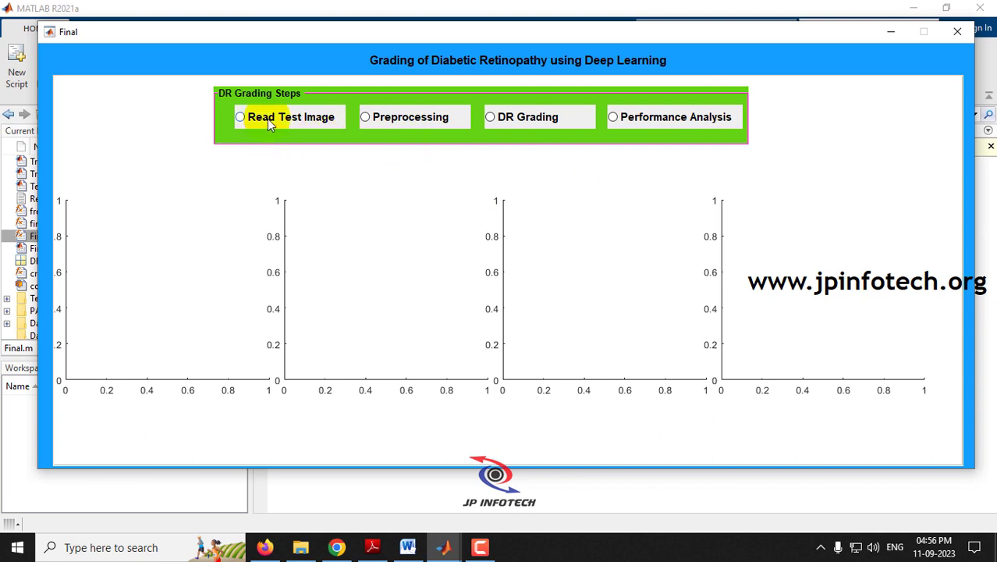
{"action": "left_click", "coordinate": [303, 124]}
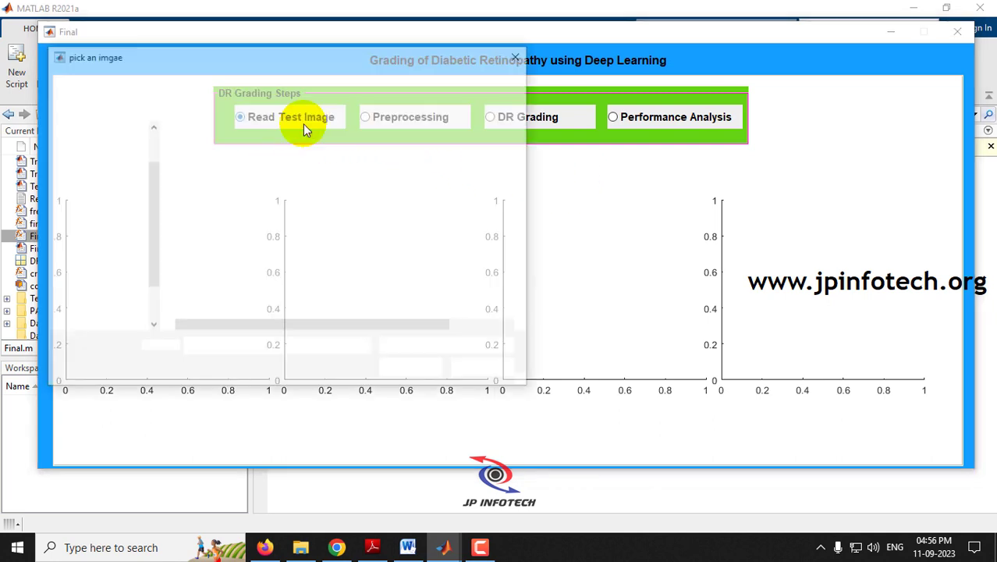
{"action": "left_click", "coordinate": [301, 547]}
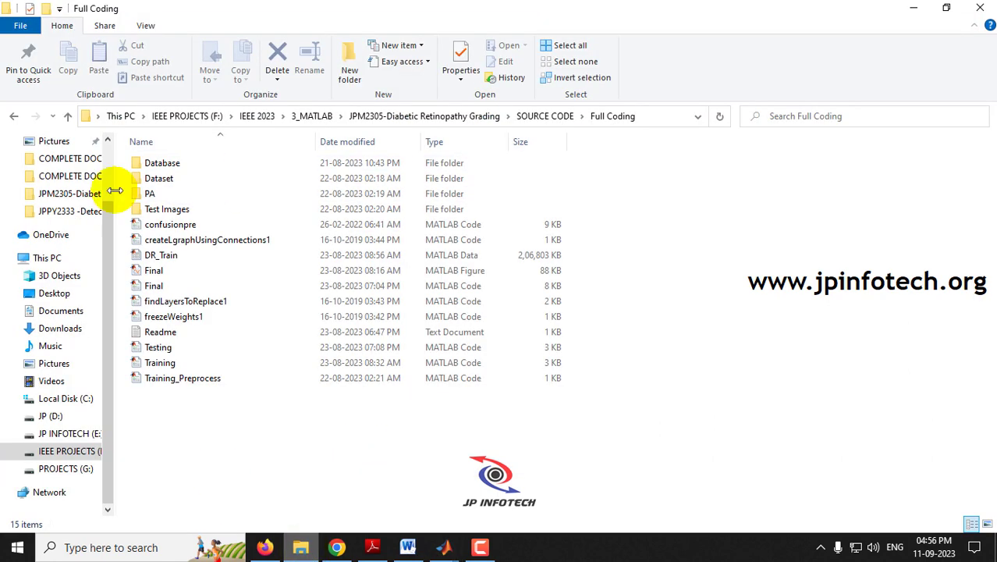
- Open the Dataset's Grade 0 folder and view the G01 and G027 retina images
{"action": "double_click", "coordinate": [178, 178]}
{"action": "left_click_drag", "start_coordinate": [209, 267], "coordinate": [165, 172]}
{"action": "double_click", "coordinate": [164, 167]}
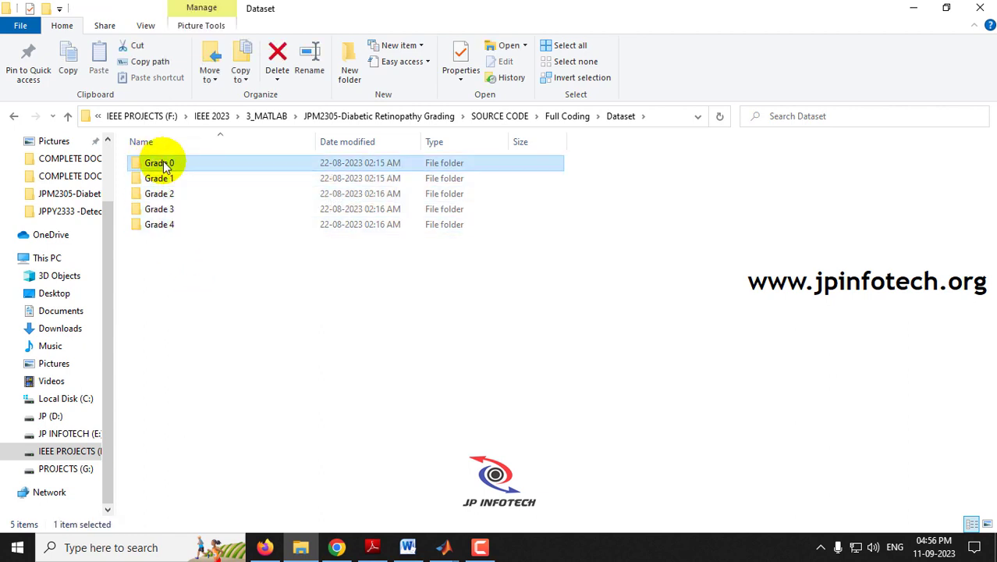
{"action": "double_click", "coordinate": [181, 172]}
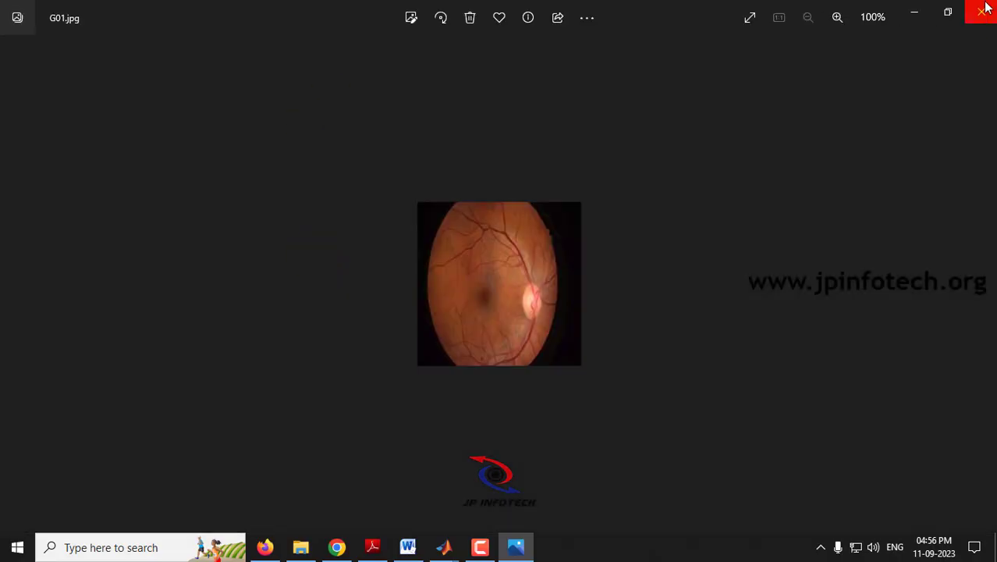
{"action": "left_click", "coordinate": [981, 12]}
{"action": "left_click", "coordinate": [482, 347]}
{"action": "double_click", "coordinate": [483, 351]}
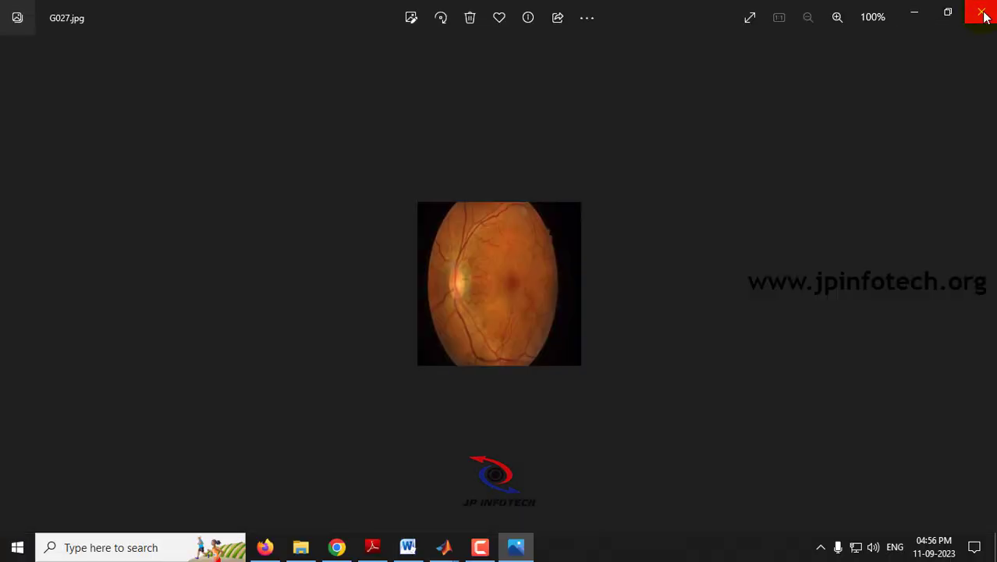
{"action": "left_click", "coordinate": [982, 13]}
{"action": "left_click", "coordinate": [14, 117]}
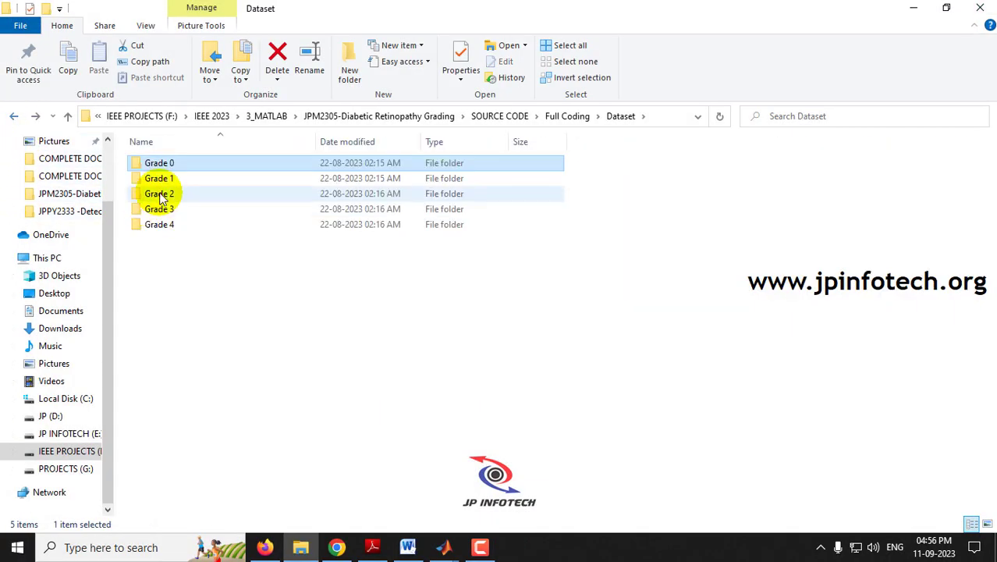
- View the G12 image in Grade 1, then look into the Grade 2, 3 and 4 folders
{"action": "double_click", "coordinate": [166, 179]}
{"action": "double_click", "coordinate": [242, 191]}
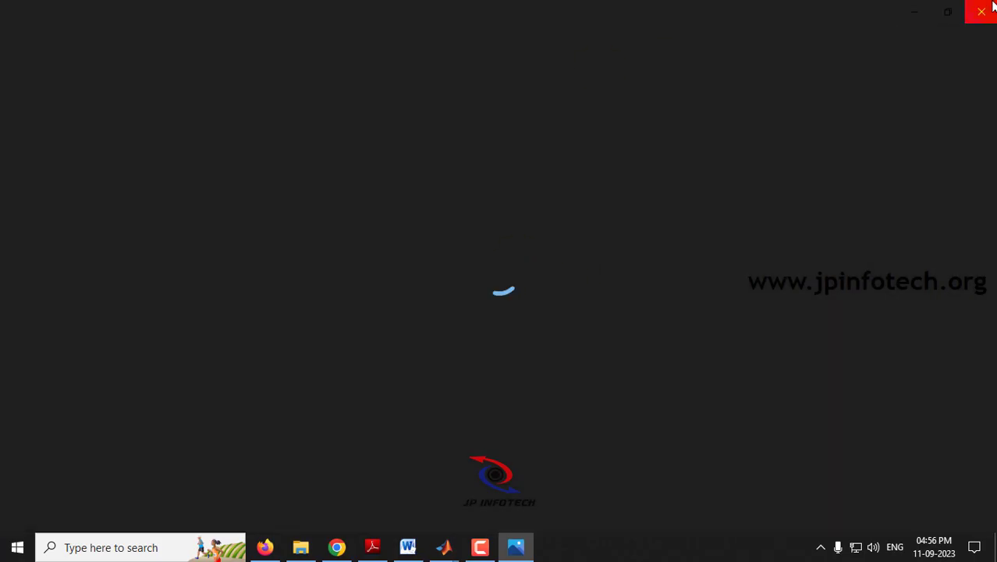
{"action": "left_click", "coordinate": [980, 9]}
{"action": "left_click", "coordinate": [14, 117]}
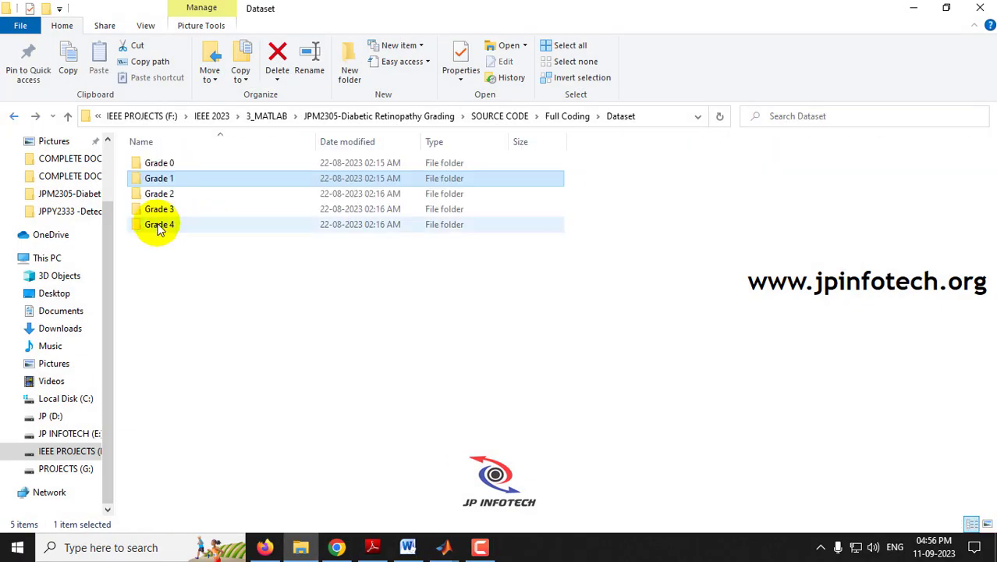
{"action": "double_click", "coordinate": [166, 195]}
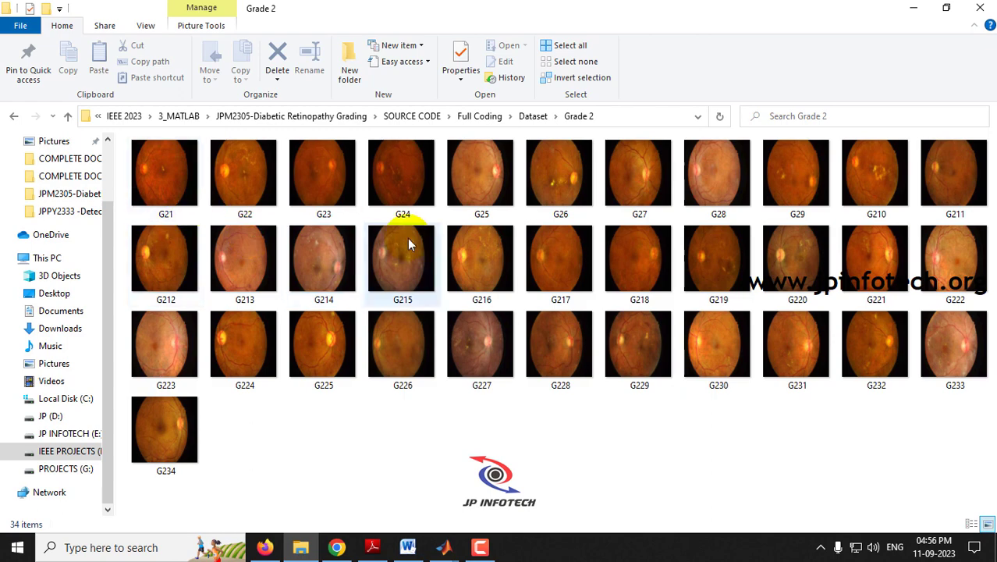
{"action": "left_click", "coordinate": [12, 115]}
{"action": "double_click", "coordinate": [178, 207]}
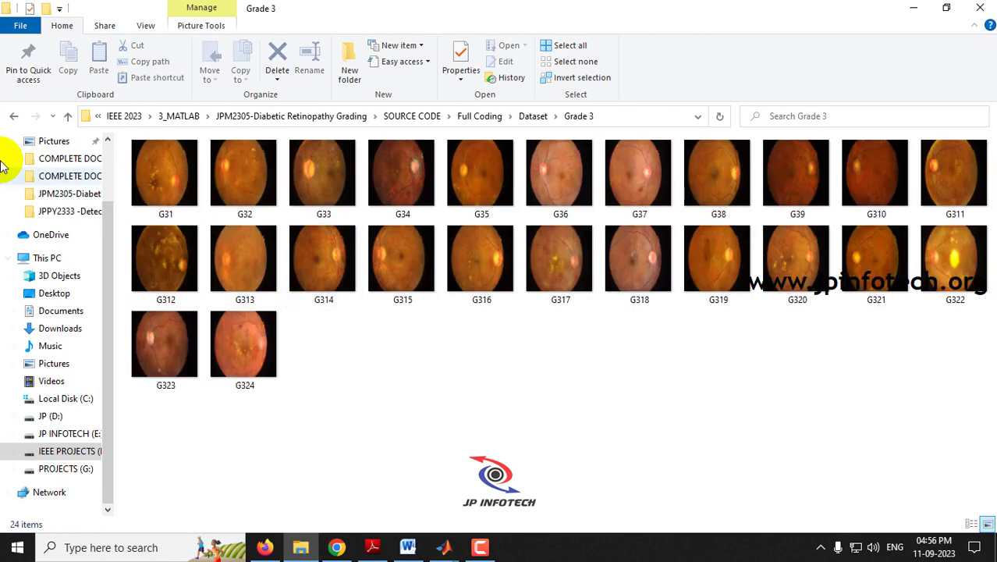
{"action": "left_click", "coordinate": [13, 115]}
{"action": "left_click", "coordinate": [173, 227]}
{"action": "double_click", "coordinate": [173, 226]}
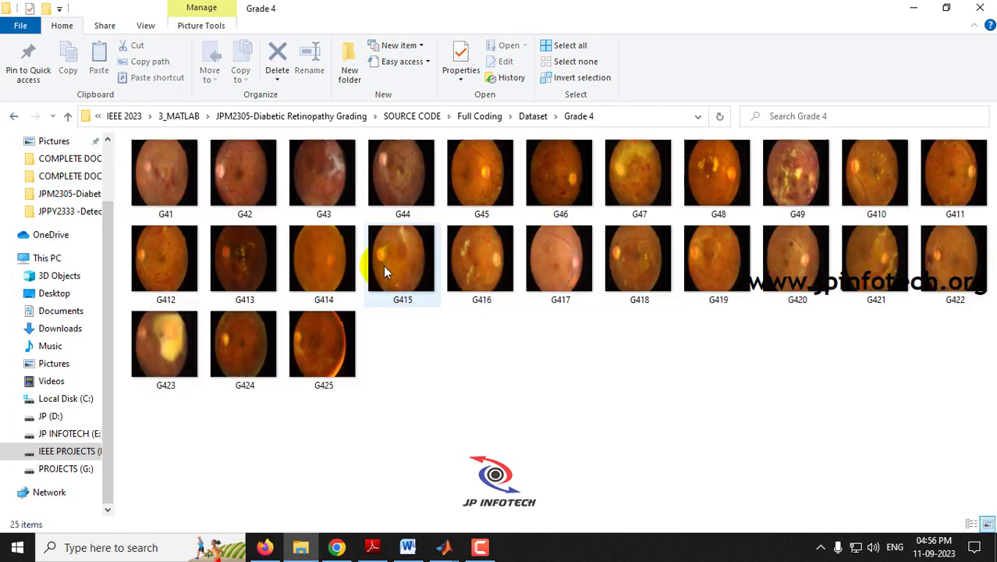
{"action": "left_click", "coordinate": [13, 119]}
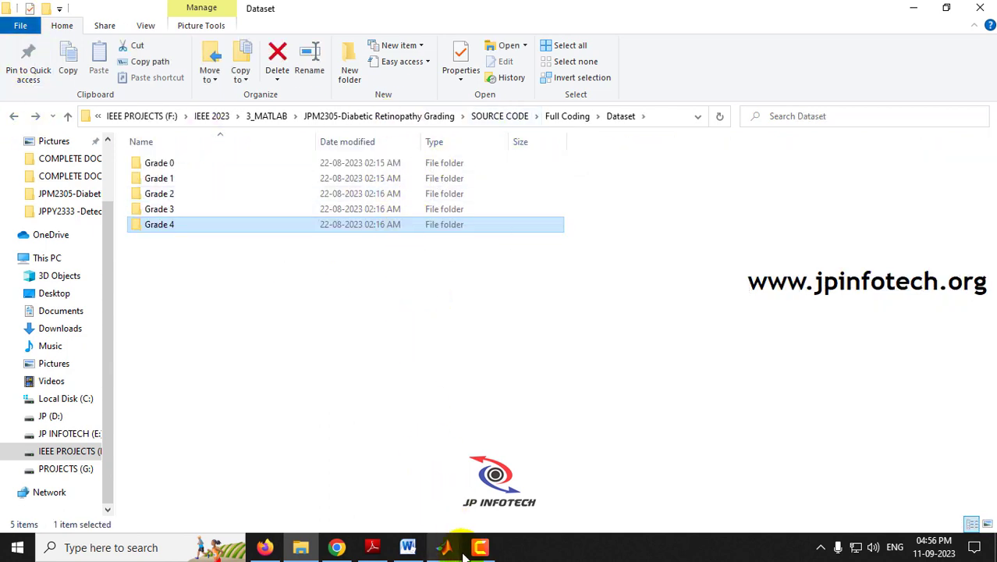
- Load IDRiD_400 from Test Images > Grade 0 as the grading GUI's test image
{"action": "mouse_move", "coordinate": [443, 547]}
{"action": "left_click", "coordinate": [521, 483]}
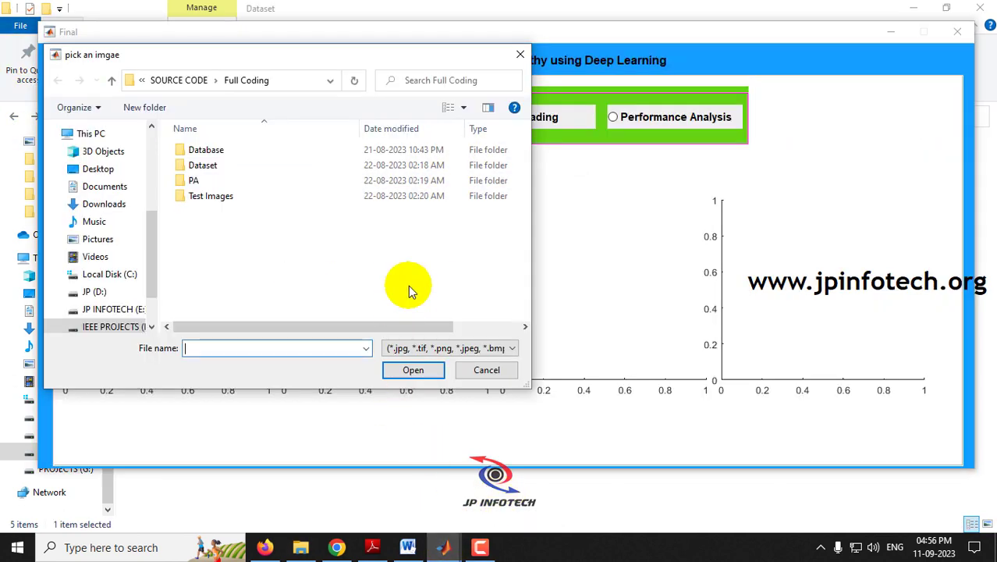
{"action": "left_click", "coordinate": [221, 200]}
{"action": "double_click", "coordinate": [221, 199]}
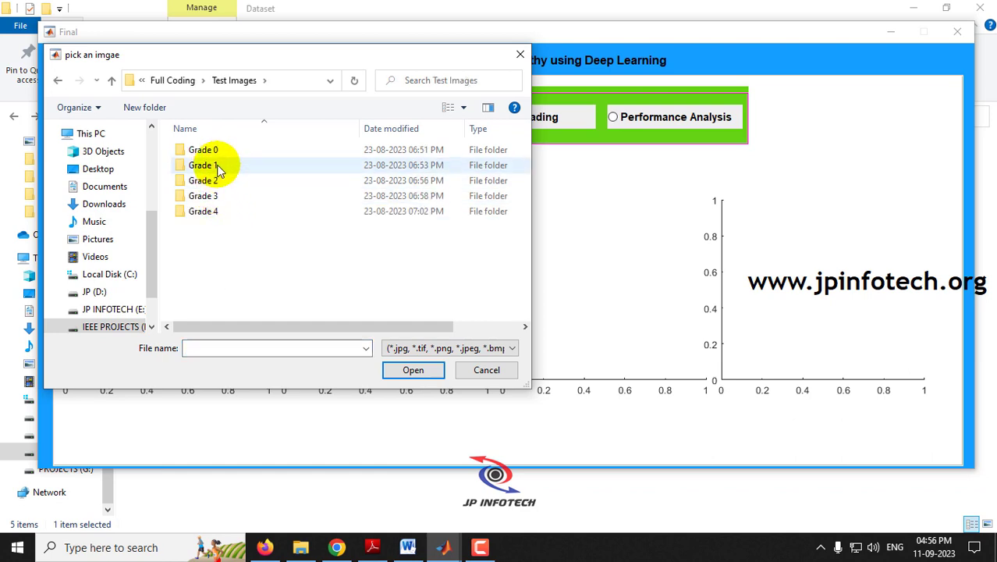
{"action": "double_click", "coordinate": [209, 154]}
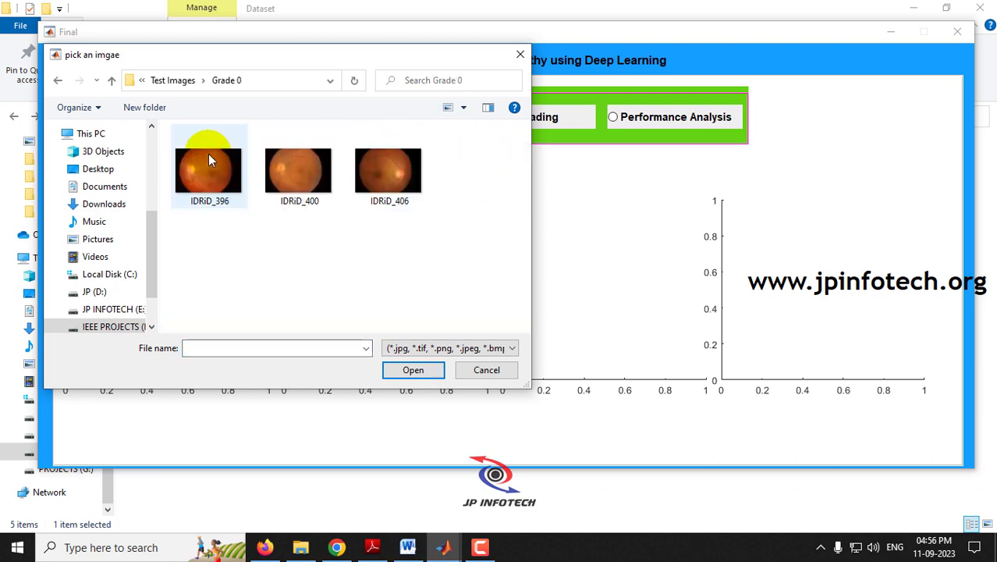
{"action": "double_click", "coordinate": [306, 174]}
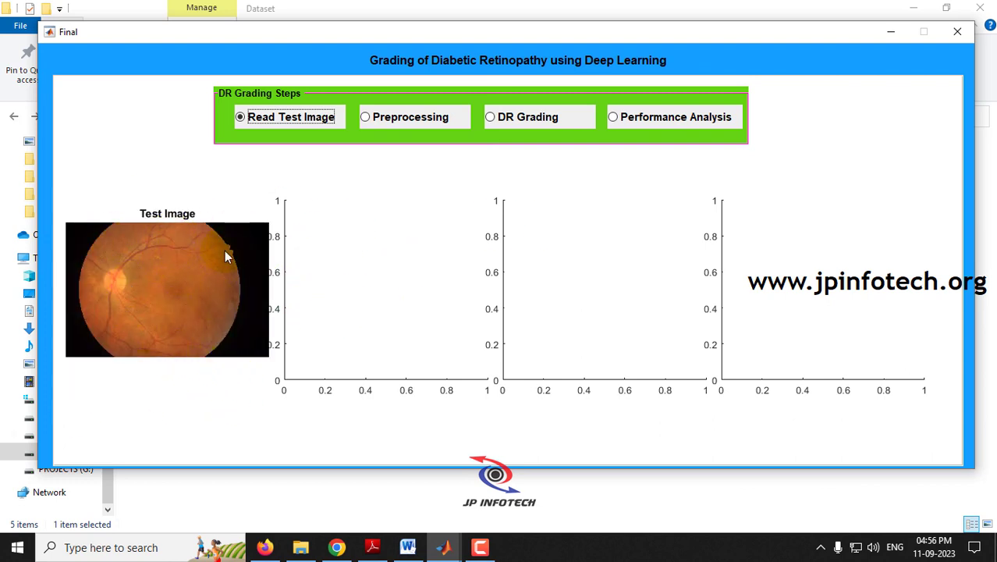
- Preprocess the test image, grade it Grade 0, then close the grading window
{"action": "left_click", "coordinate": [398, 120]}
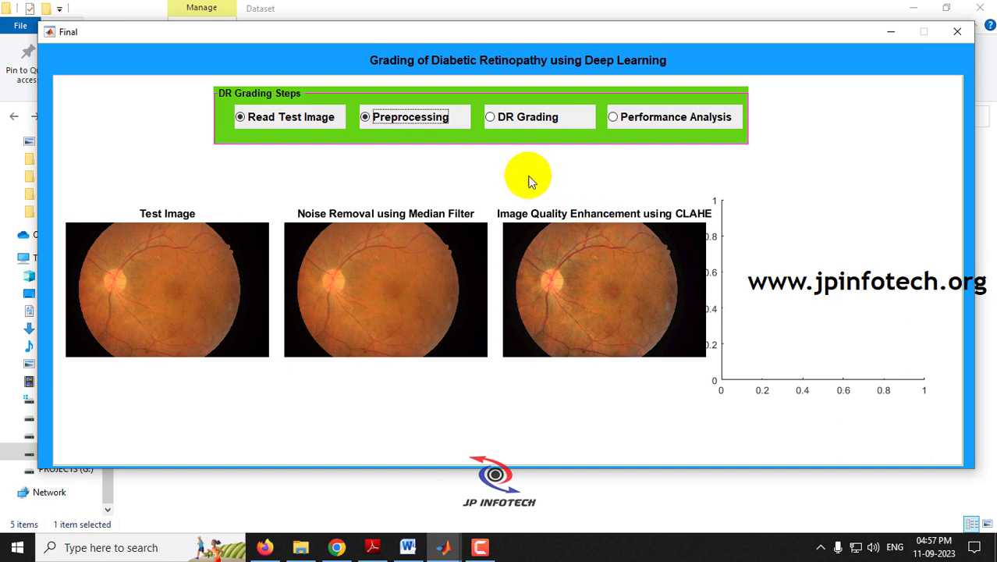
{"action": "left_click", "coordinate": [498, 120]}
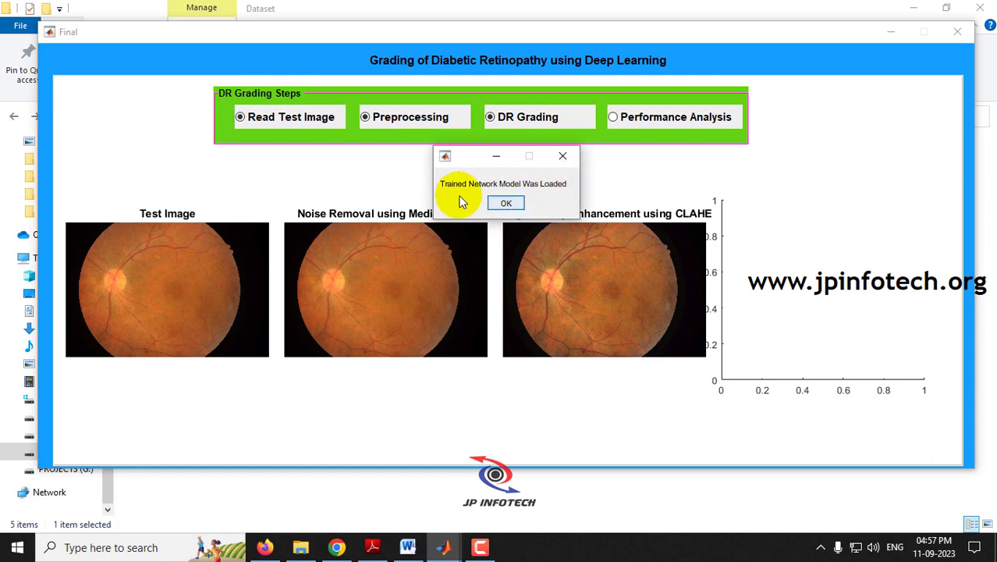
{"action": "left_click", "coordinate": [503, 203]}
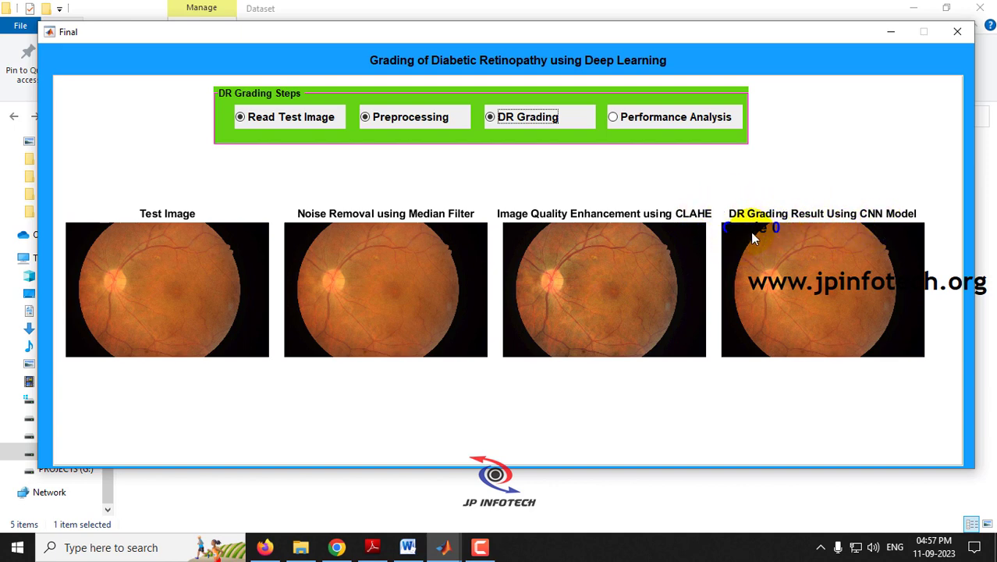
{"action": "left_click", "coordinate": [960, 35]}
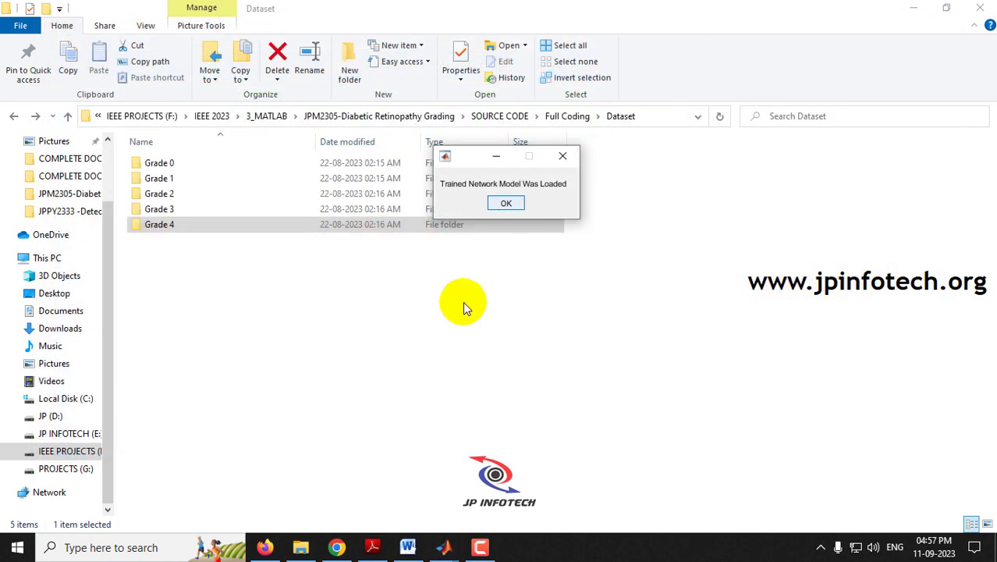
{"action": "left_click", "coordinate": [515, 202]}
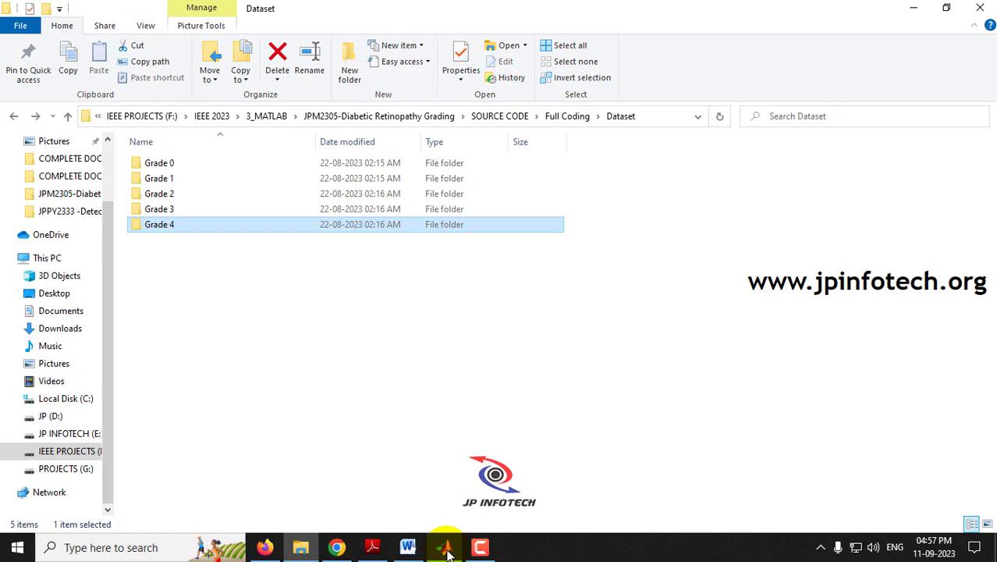
- Run Final.m again and load Grade 1 test image IDRiD_402
{"action": "left_click", "coordinate": [443, 547]}
{"action": "right_click", "coordinate": [44, 235]}
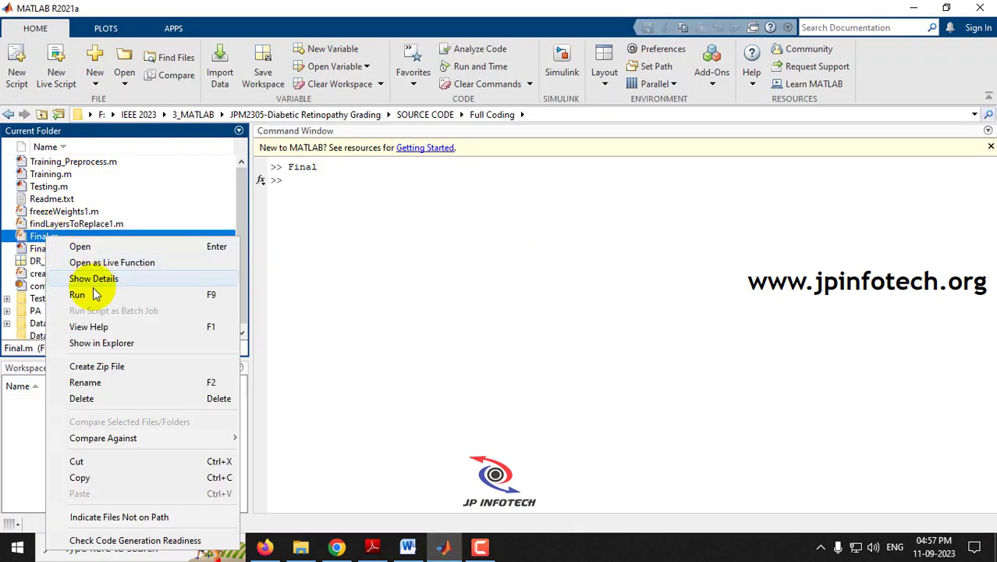
{"action": "left_click", "coordinate": [92, 298]}
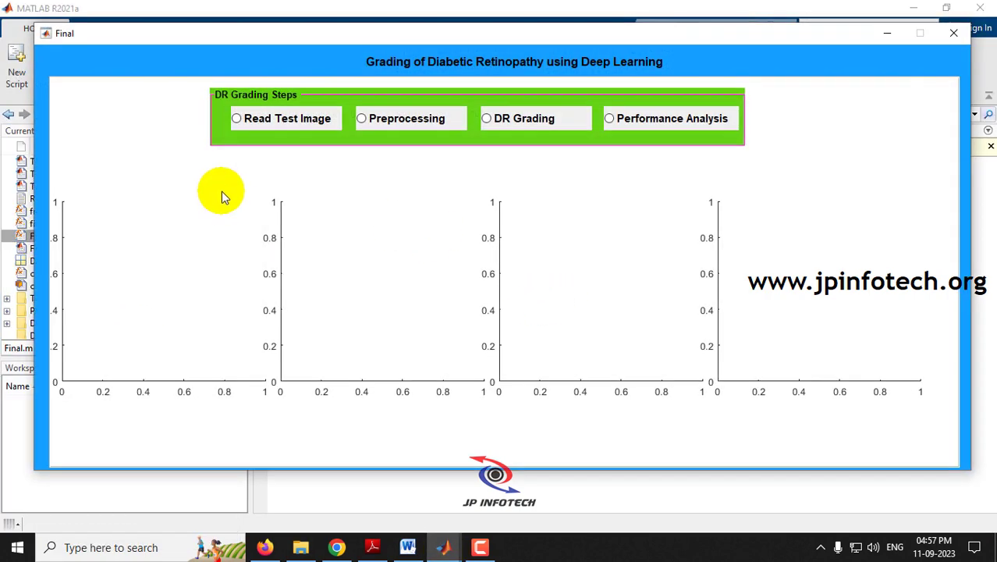
{"action": "left_click", "coordinate": [273, 120]}
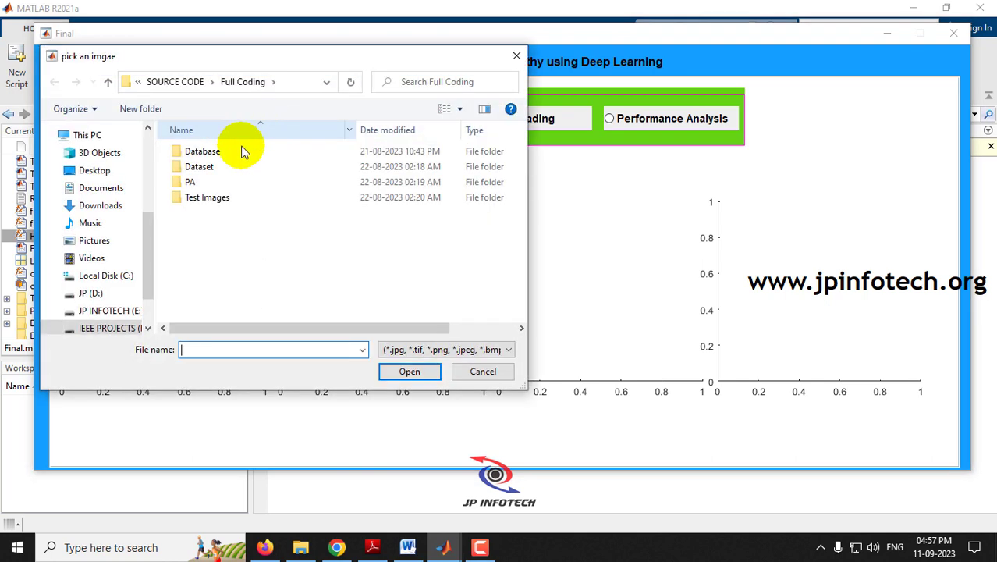
{"action": "double_click", "coordinate": [196, 197]}
{"action": "left_click", "coordinate": [203, 170]}
{"action": "double_click", "coordinate": [203, 170]}
{"action": "left_click", "coordinate": [389, 174]}
{"action": "double_click", "coordinate": [388, 173]}
- Preprocess and grade IDRiD_402 as Grade 1, then close the grading window
{"action": "left_click", "coordinate": [394, 123]}
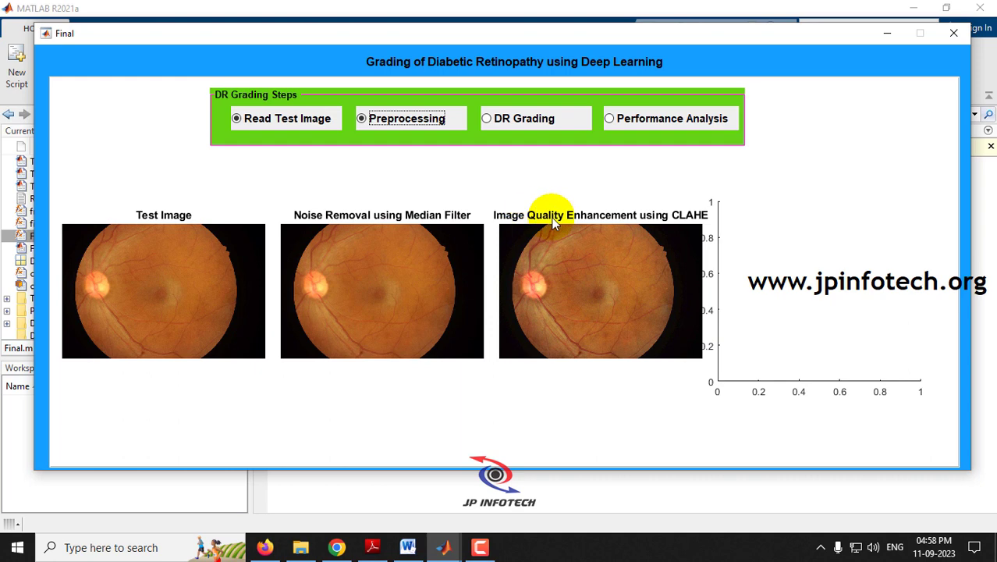
{"action": "left_click", "coordinate": [526, 117]}
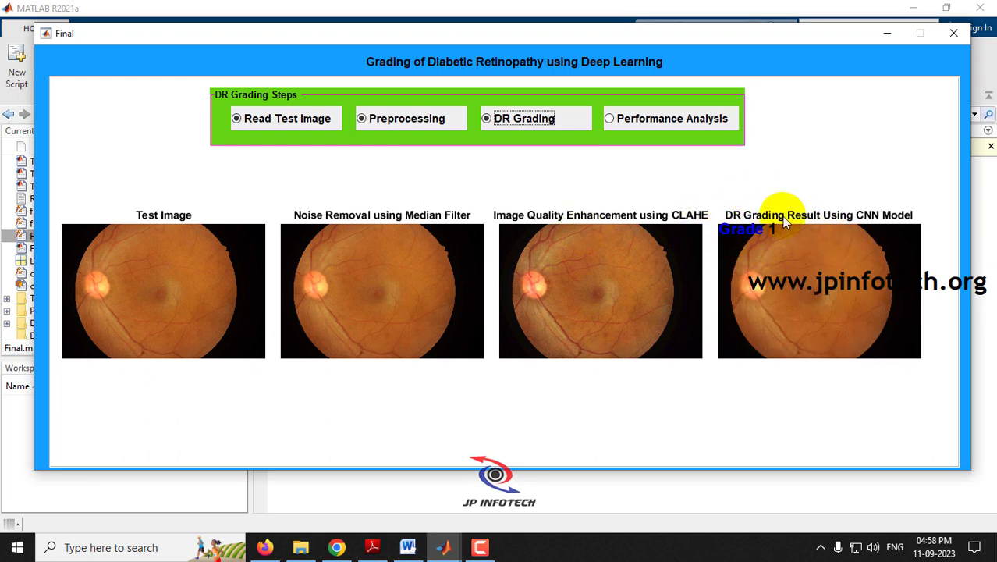
{"action": "left_click", "coordinate": [953, 33]}
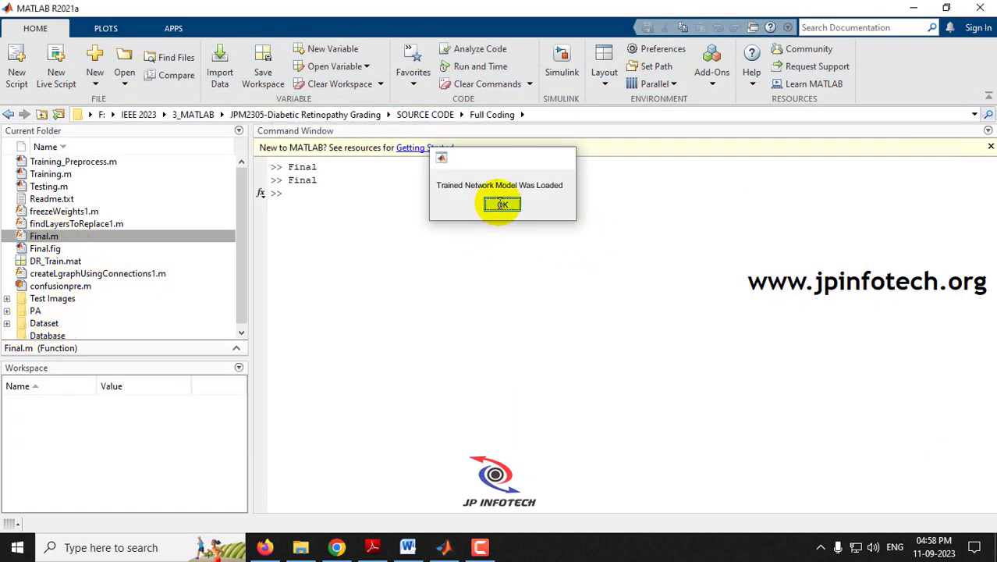
{"action": "left_click", "coordinate": [503, 204]}
- Run Final.m again and load Grade 2 test image IDRiD_085
{"action": "right_click", "coordinate": [46, 242]}
{"action": "left_click", "coordinate": [100, 289]}
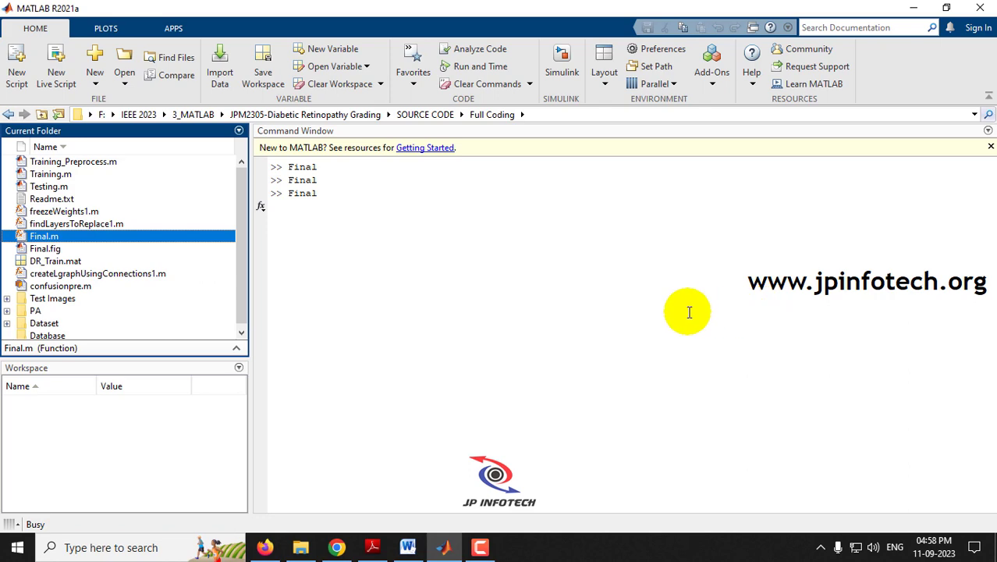
{"action": "left_click", "coordinate": [287, 115]}
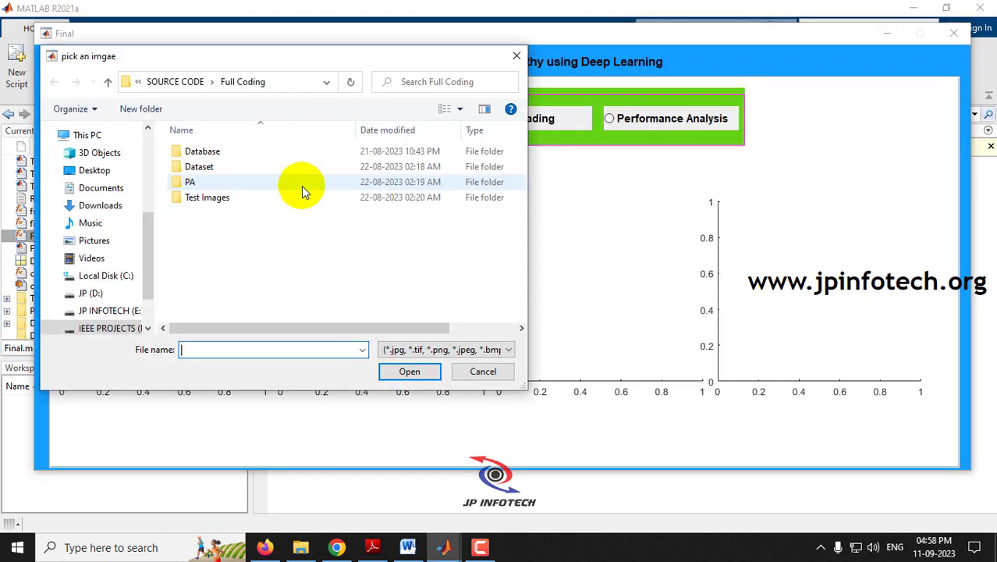
{"action": "left_click", "coordinate": [214, 199]}
{"action": "double_click", "coordinate": [216, 200]}
{"action": "double_click", "coordinate": [222, 183]}
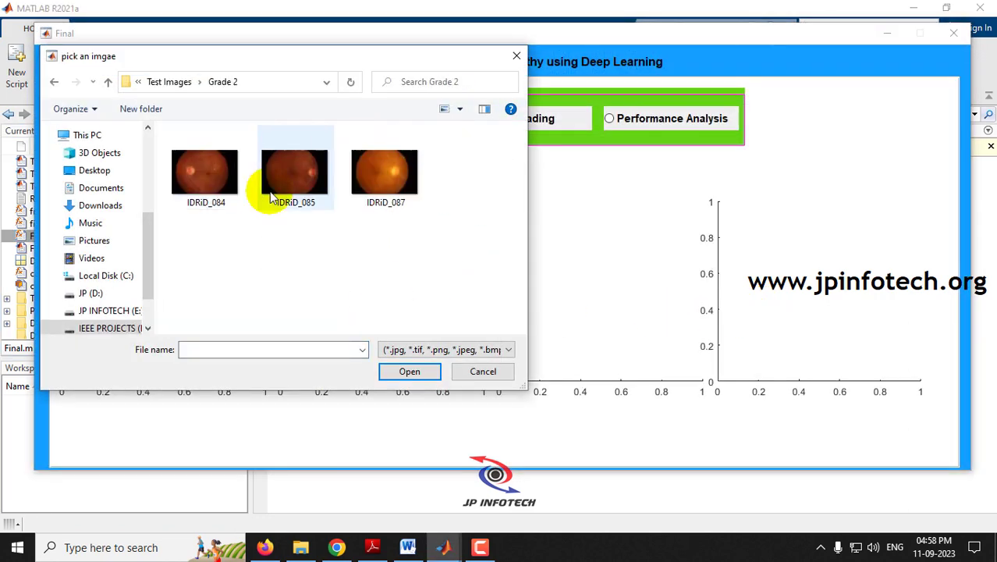
{"action": "double_click", "coordinate": [296, 182]}
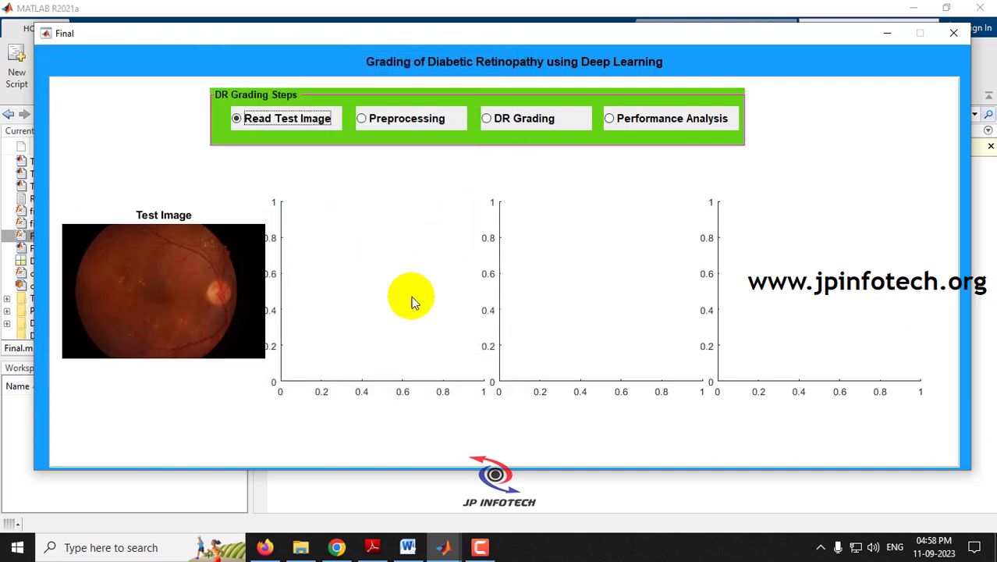
- Preprocess and grade IDRiD_085 as Grade 2, then close the grading window
{"action": "left_click", "coordinate": [389, 120]}
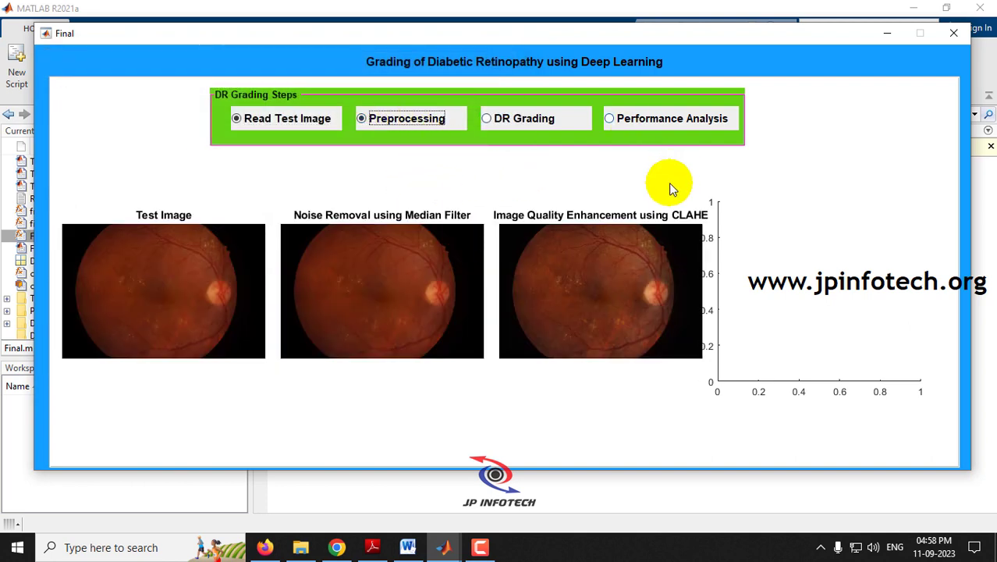
{"action": "left_click", "coordinate": [525, 124]}
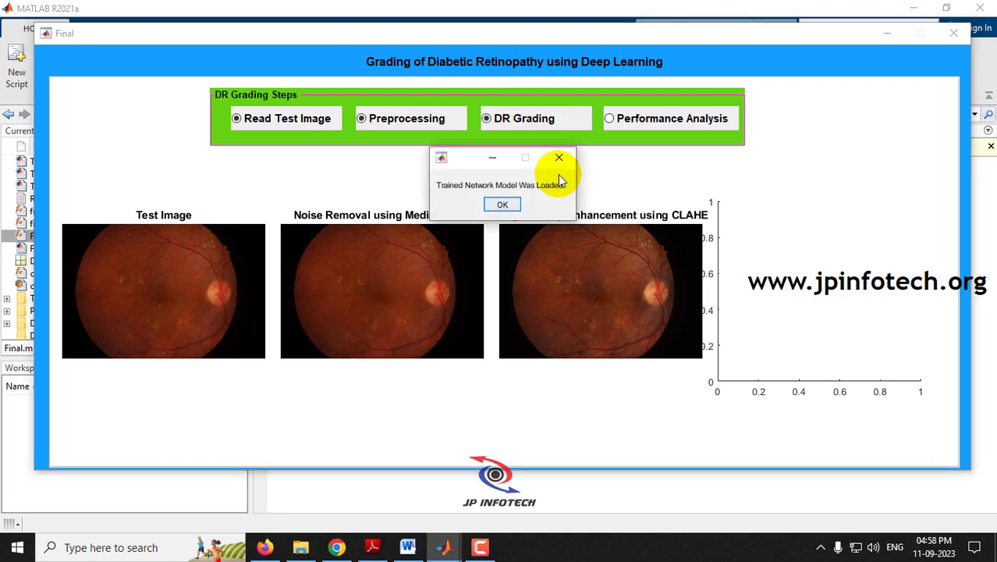
{"action": "left_click", "coordinate": [572, 152]}
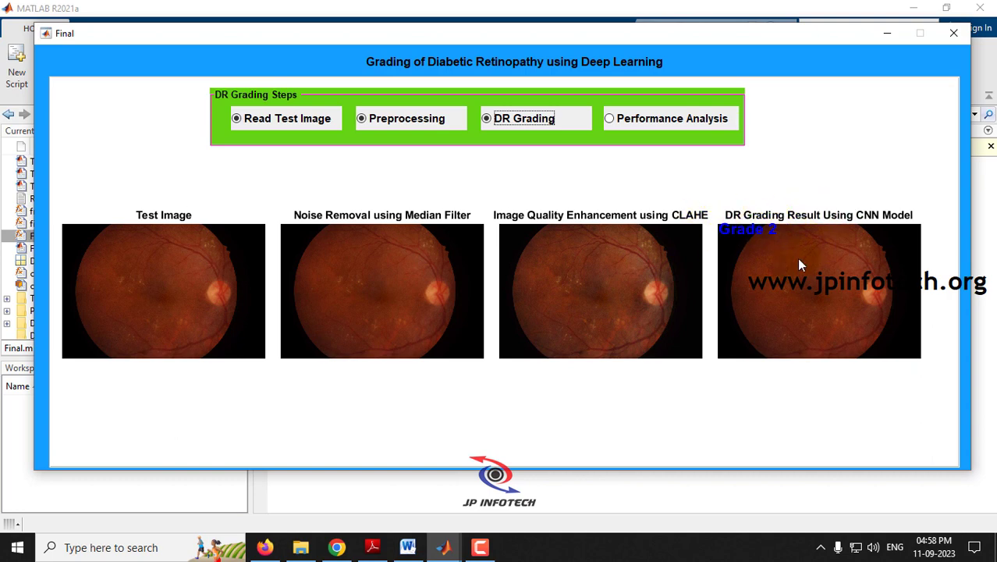
{"action": "left_click", "coordinate": [953, 33]}
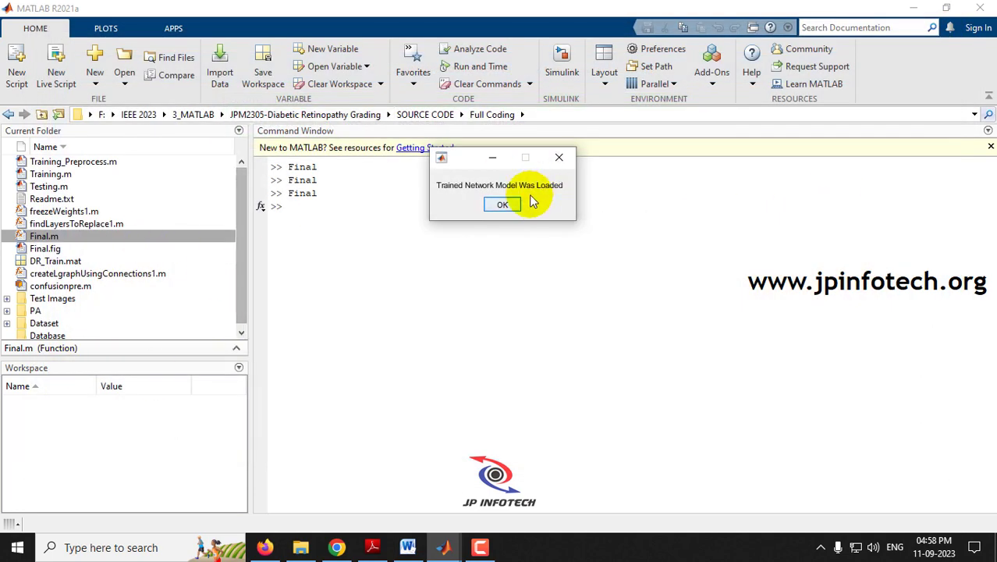
{"action": "left_click", "coordinate": [503, 204]}
- Run Final.m and load IDRiD_101 from the Grade 3 test images
{"action": "right_click", "coordinate": [31, 237]}
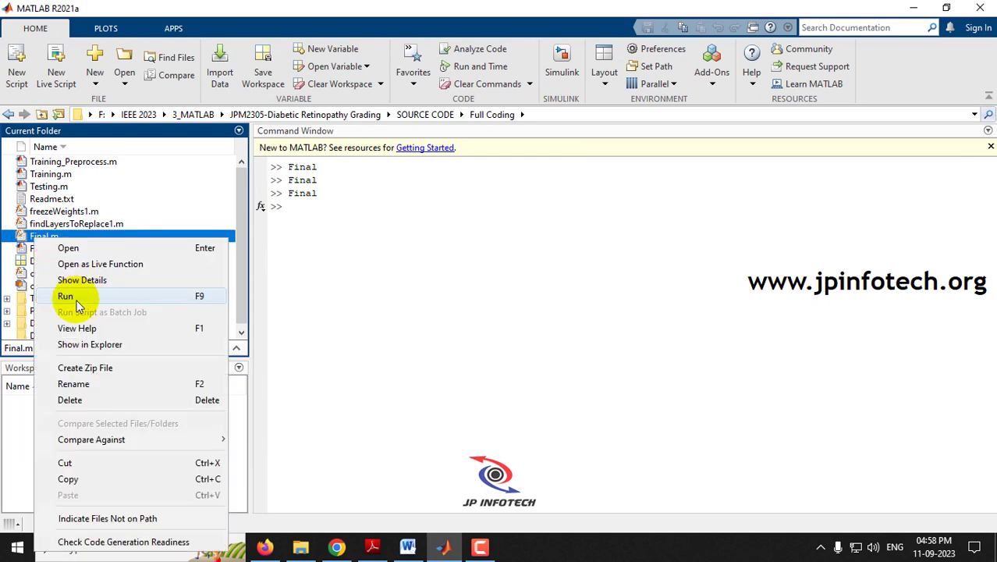
{"action": "left_click", "coordinate": [76, 303]}
{"action": "left_click", "coordinate": [286, 118]}
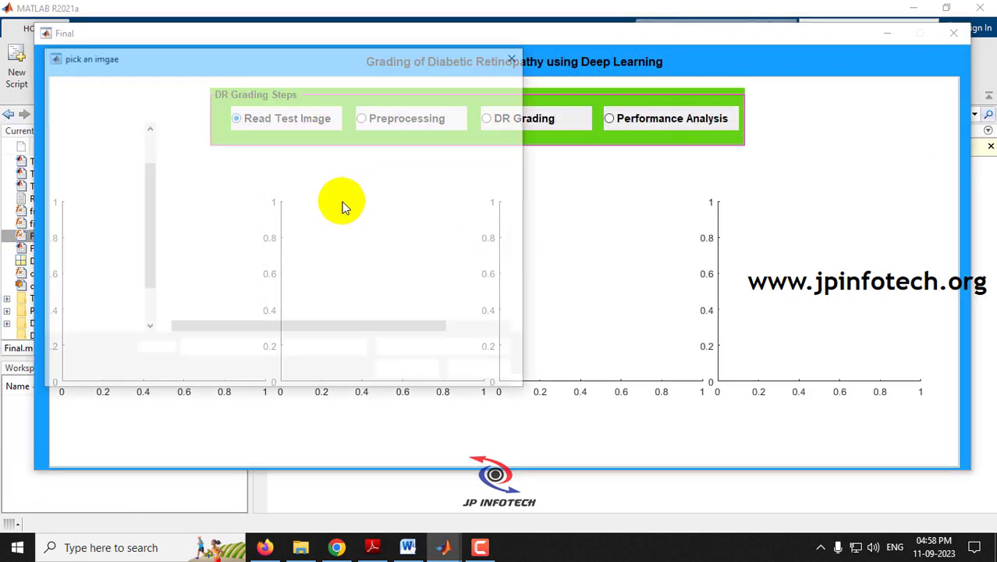
{"action": "double_click", "coordinate": [235, 195]}
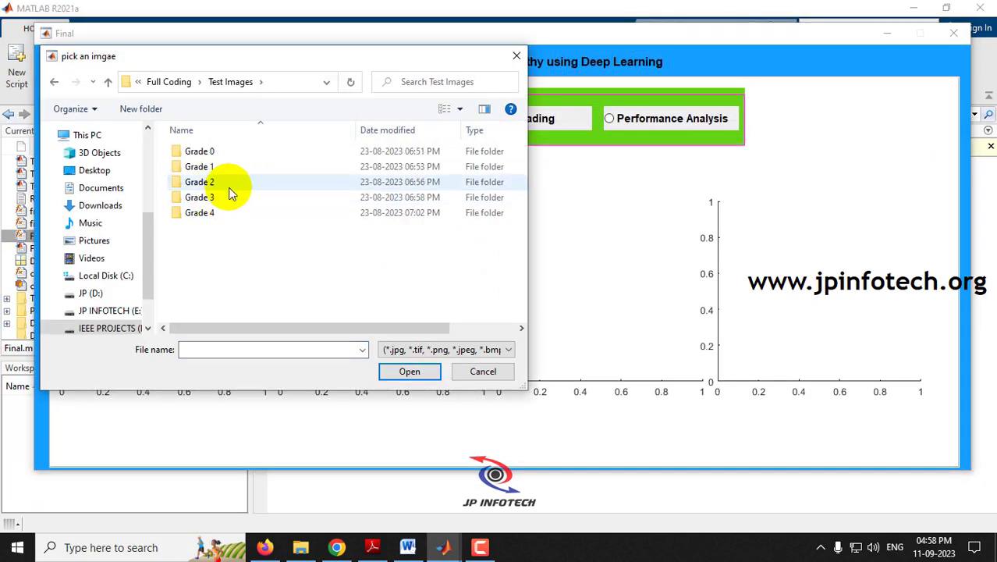
{"action": "double_click", "coordinate": [216, 197]}
{"action": "left_click", "coordinate": [383, 180]}
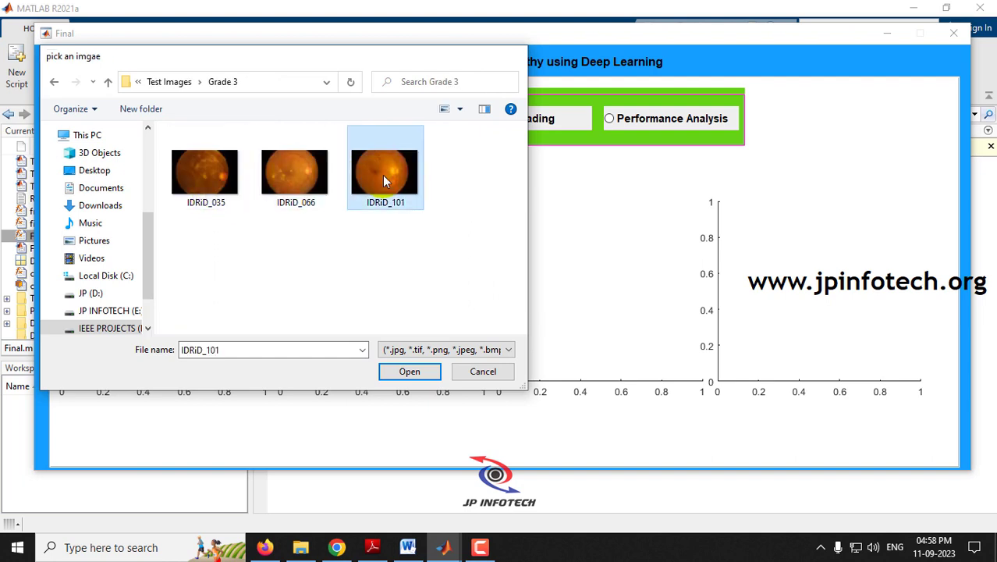
{"action": "double_click", "coordinate": [383, 178]}
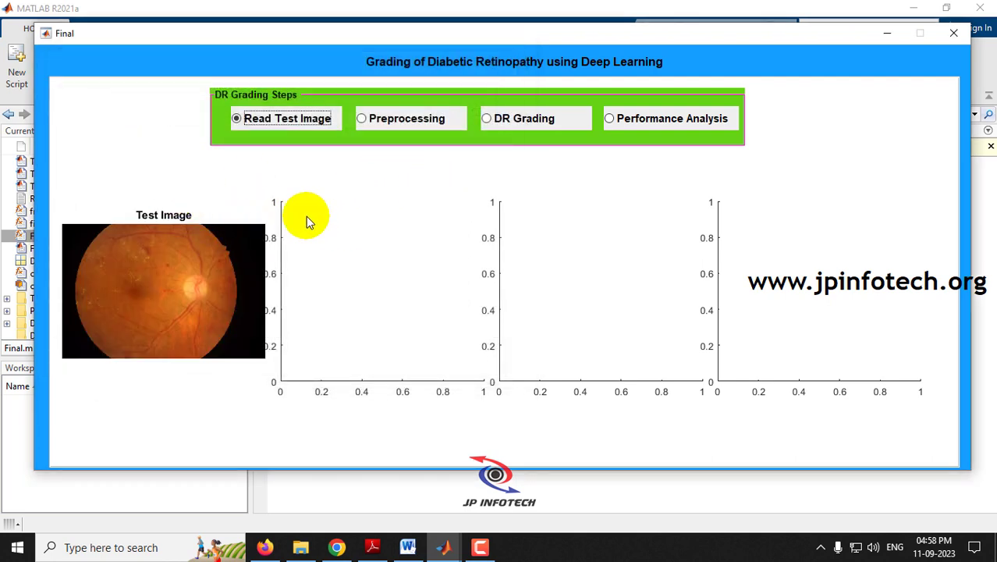
- Preprocess and grade IDRiD_101 as Grade 3, then close the grading window
{"action": "left_click", "coordinate": [396, 119]}
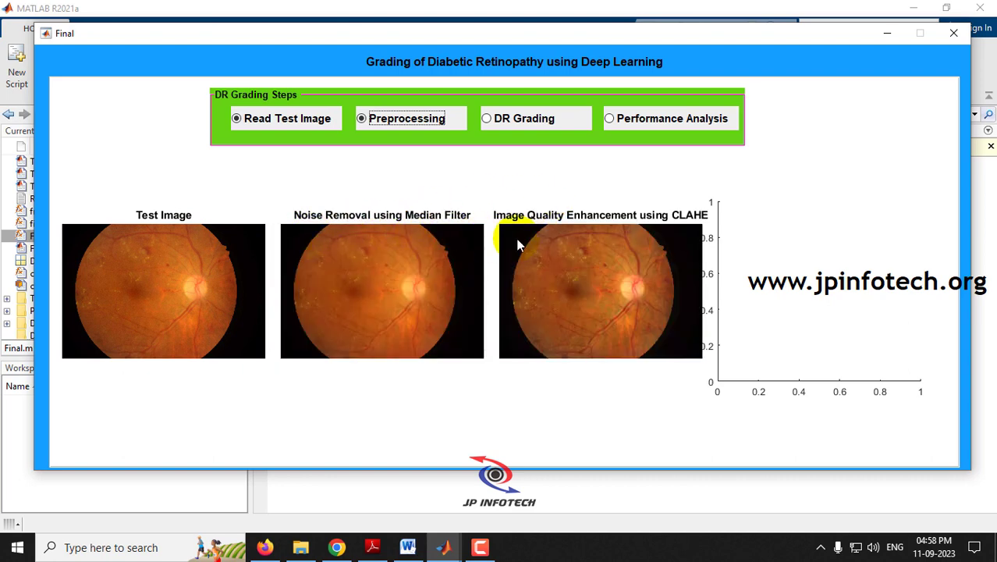
{"action": "left_click", "coordinate": [530, 123]}
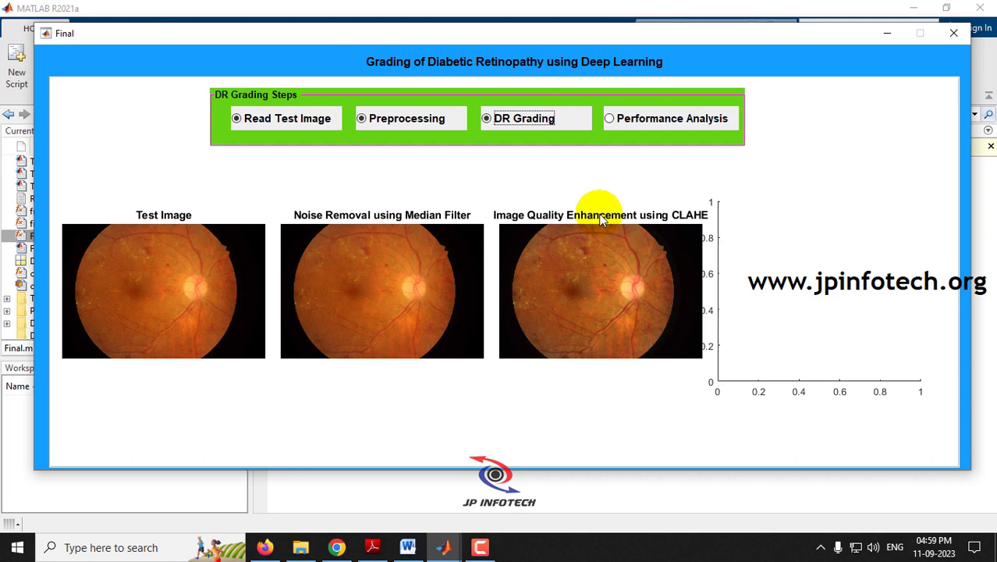
{"action": "key", "text": "Return"}
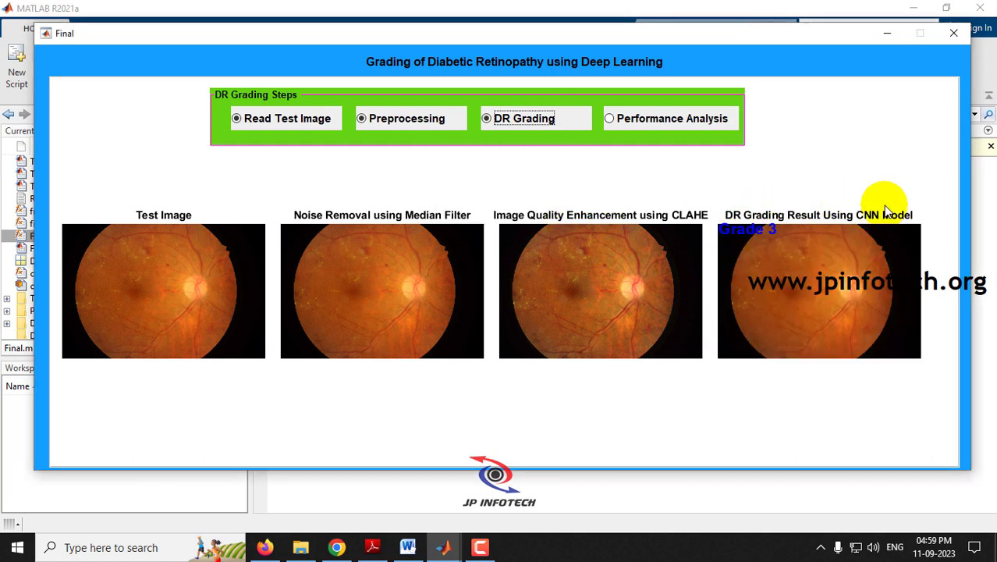
{"action": "left_click", "coordinate": [954, 33]}
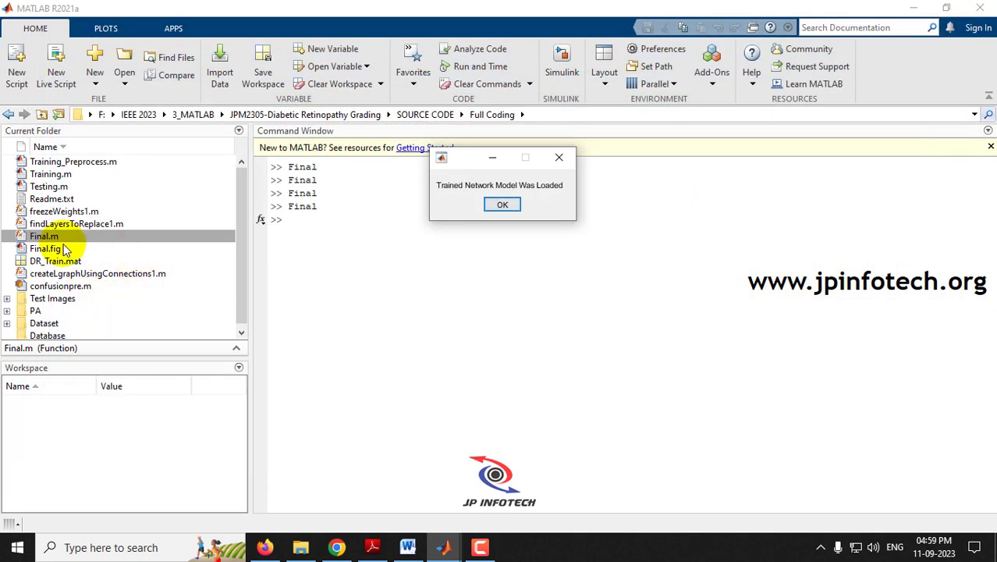
- Relaunch Final.m and load IDRiD_022 from the Grade 4 test images
{"action": "left_click", "coordinate": [501, 204]}
{"action": "right_click", "coordinate": [44, 235]}
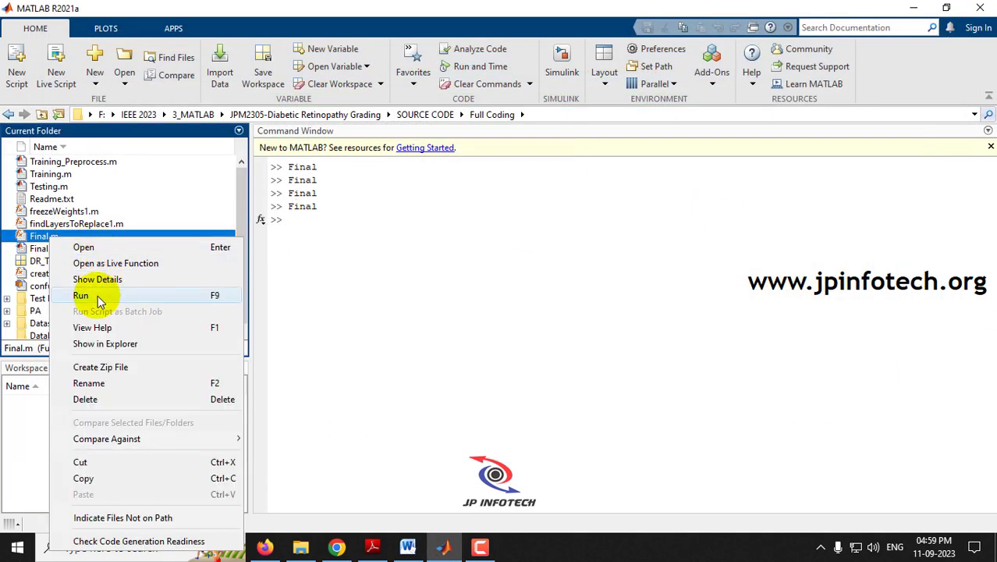
{"action": "left_click", "coordinate": [95, 295]}
{"action": "left_click", "coordinate": [237, 118]}
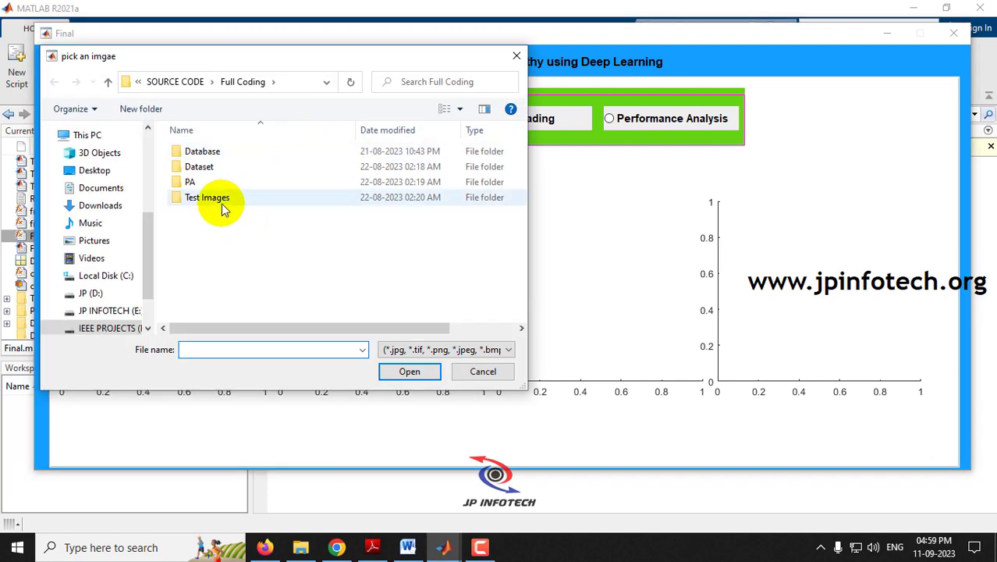
{"action": "double_click", "coordinate": [218, 201]}
{"action": "double_click", "coordinate": [217, 208]}
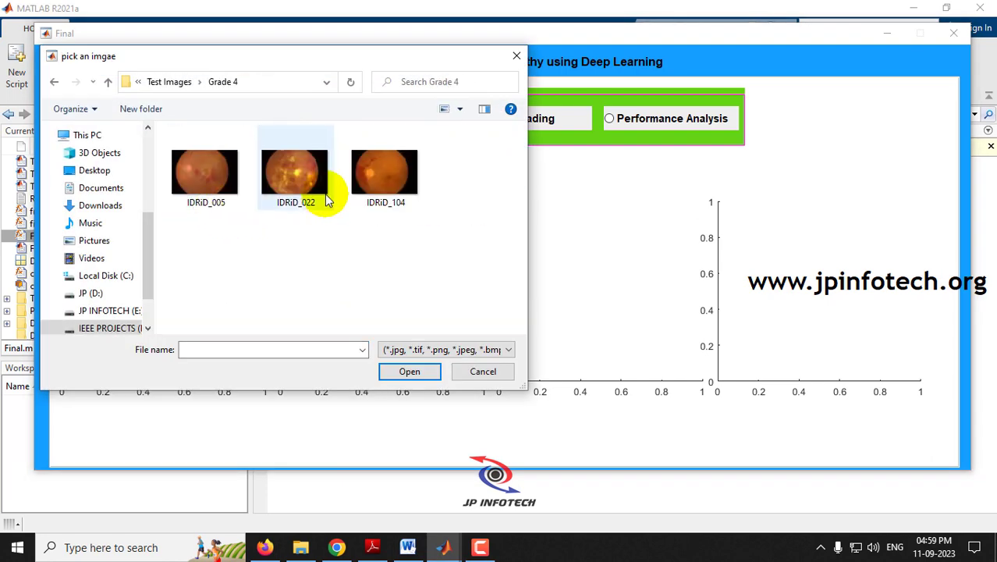
{"action": "left_click", "coordinate": [306, 179]}
{"action": "double_click", "coordinate": [306, 179]}
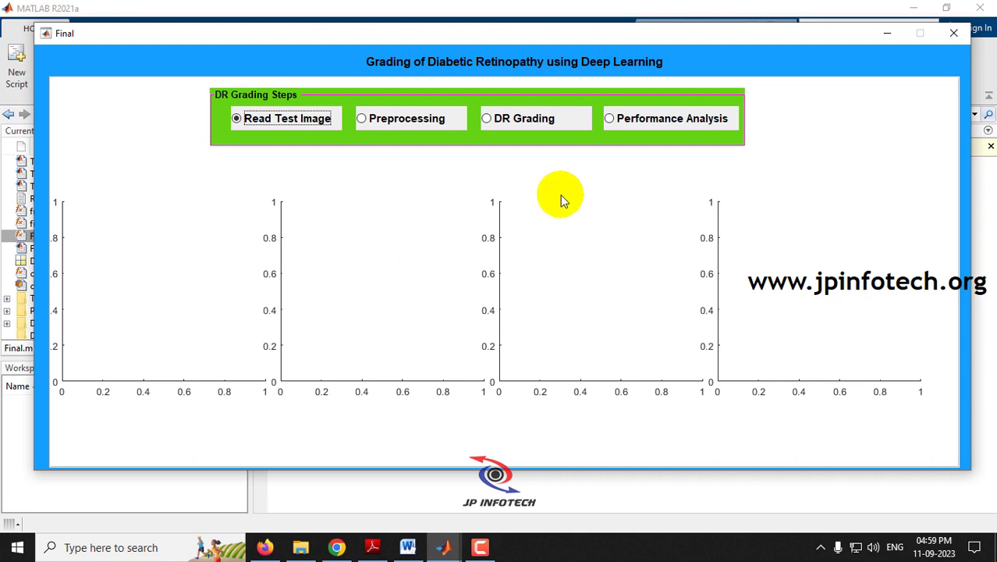
- Preprocess and grade IDRiD_022 as Grade 4, then close the grading window
{"action": "left_click", "coordinate": [408, 125]}
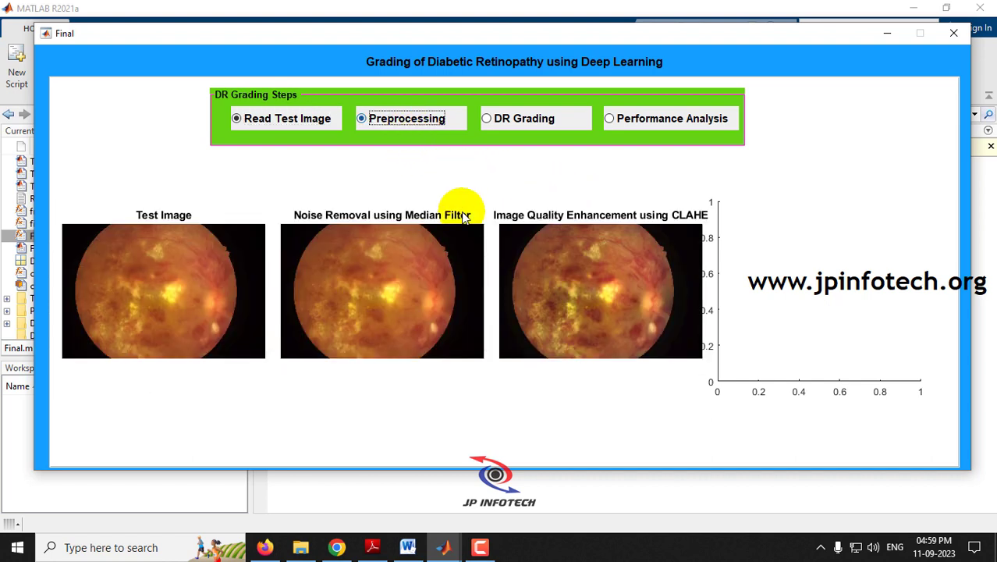
{"action": "left_click", "coordinate": [518, 122]}
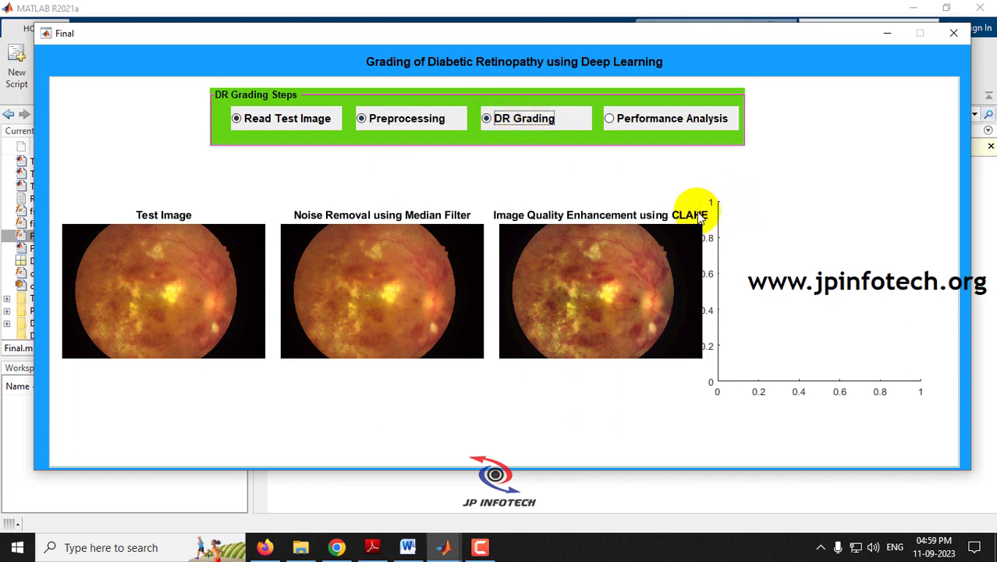
{"action": "left_click", "coordinate": [502, 203]}
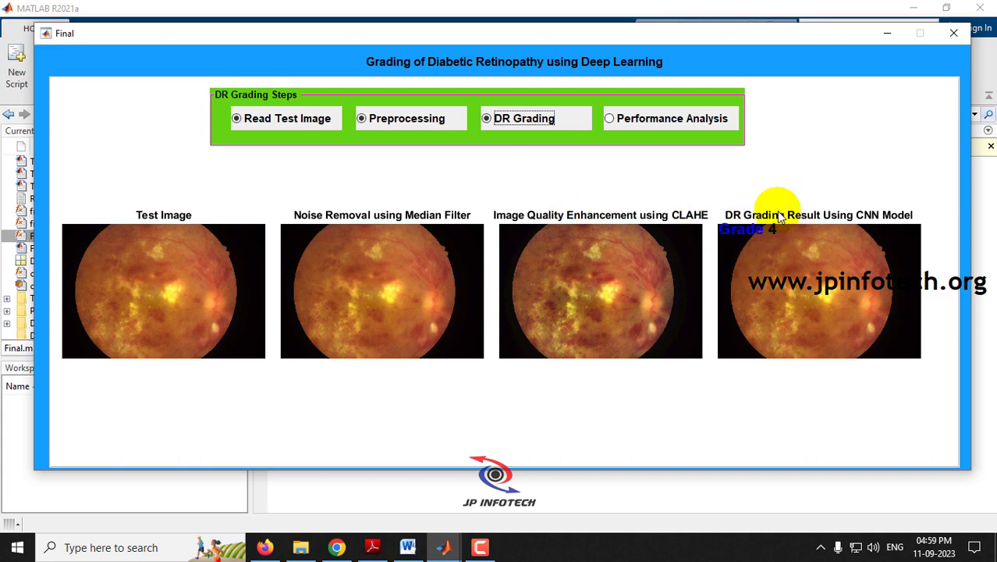
{"action": "left_click", "coordinate": [953, 33]}
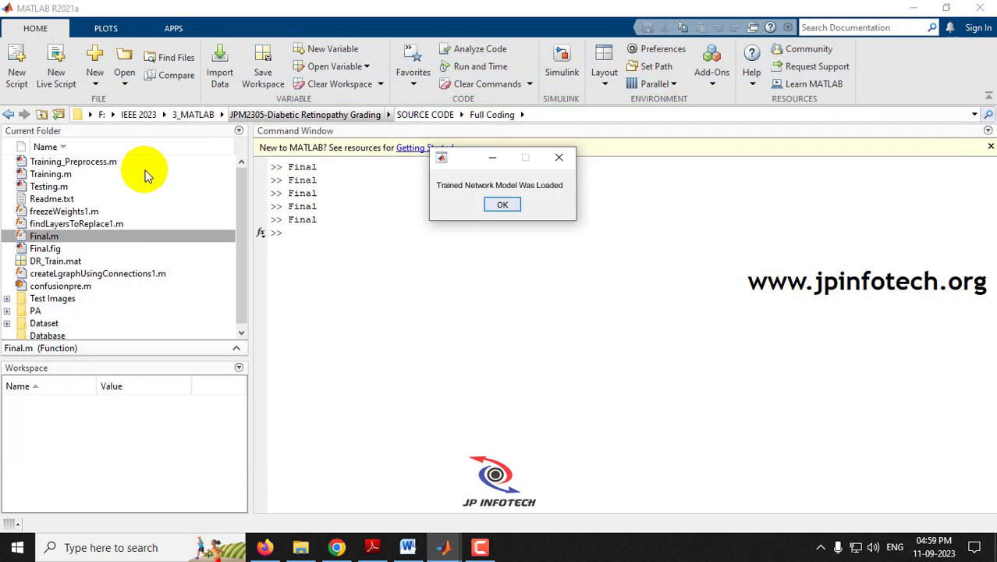
- Relaunch Final.m, load Dataset > Grade 3 image G34, then preprocess and grade it
{"action": "left_click", "coordinate": [501, 200]}
{"action": "right_click", "coordinate": [58, 238]}
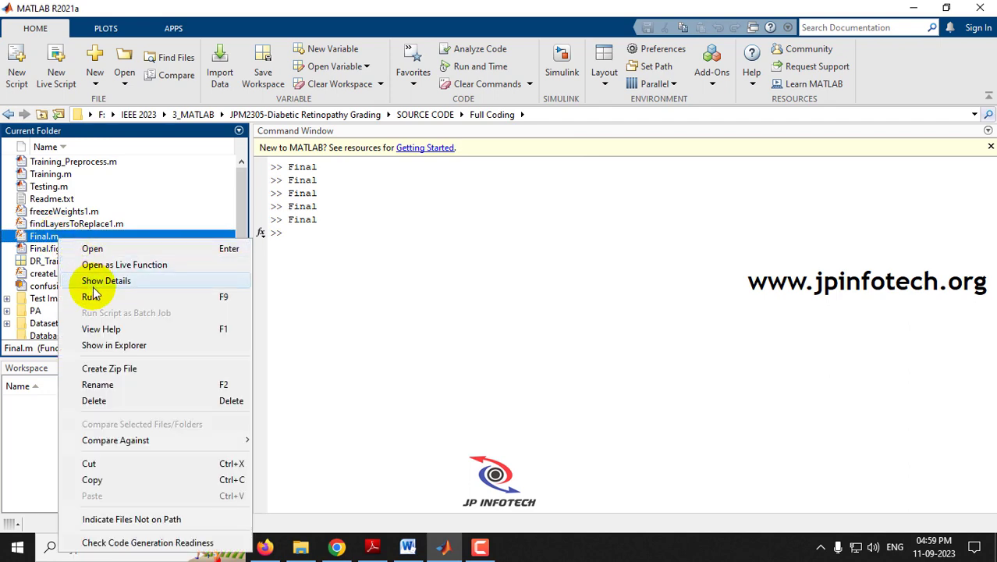
{"action": "left_click", "coordinate": [93, 297]}
{"action": "left_click", "coordinate": [276, 121]}
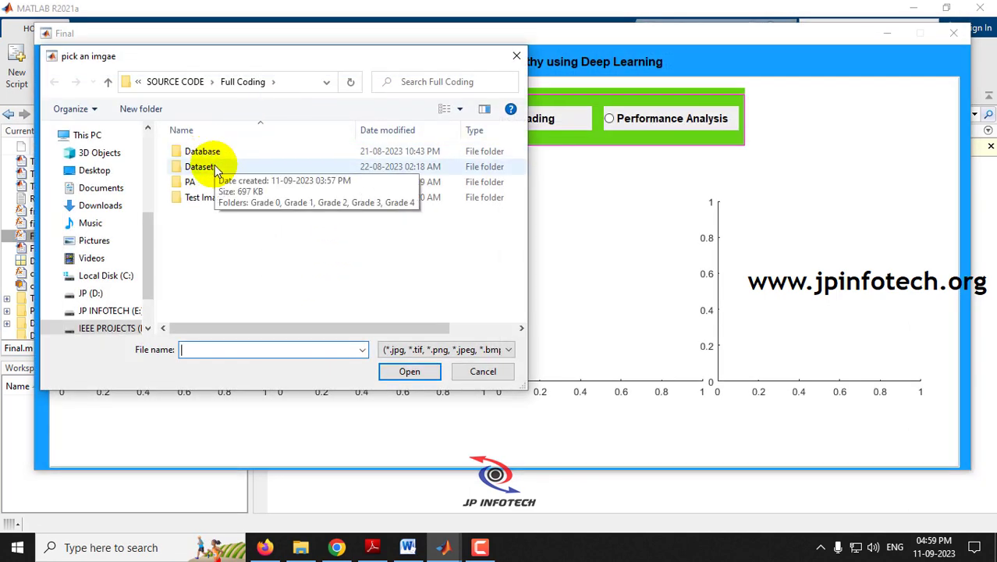
{"action": "left_click", "coordinate": [219, 168]}
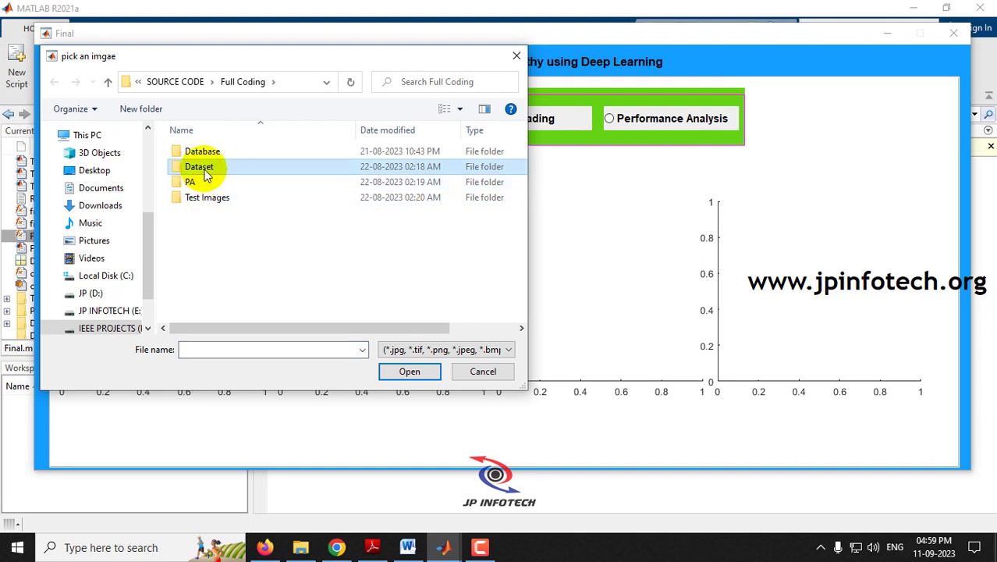
{"action": "double_click", "coordinate": [207, 173]}
{"action": "double_click", "coordinate": [216, 197]}
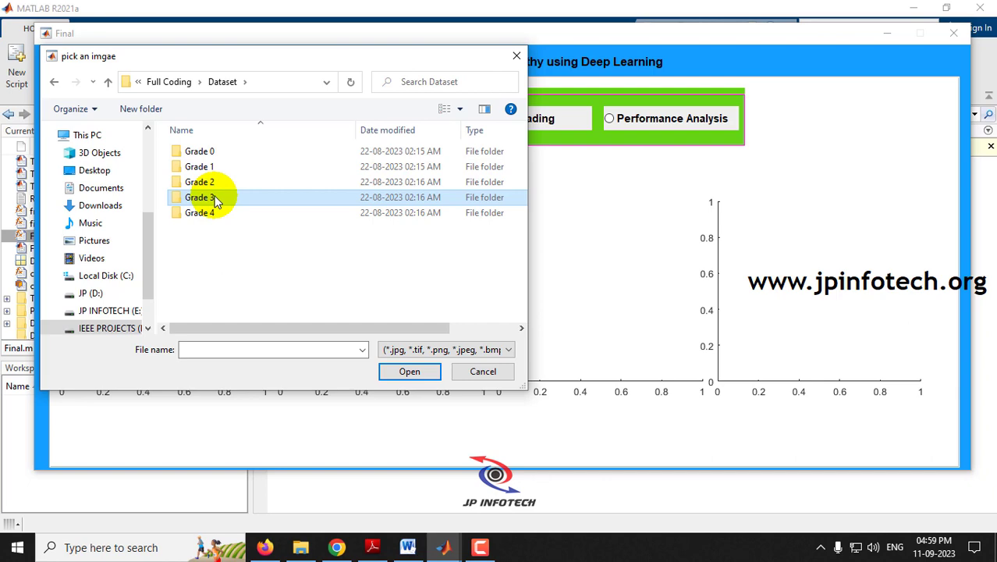
{"action": "double_click", "coordinate": [460, 181]}
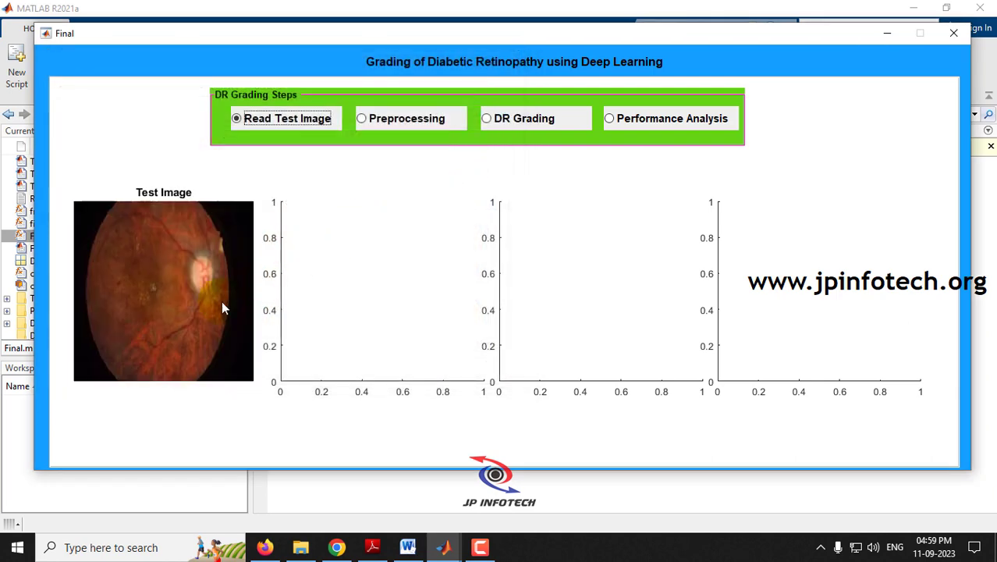
{"action": "left_click", "coordinate": [415, 125]}
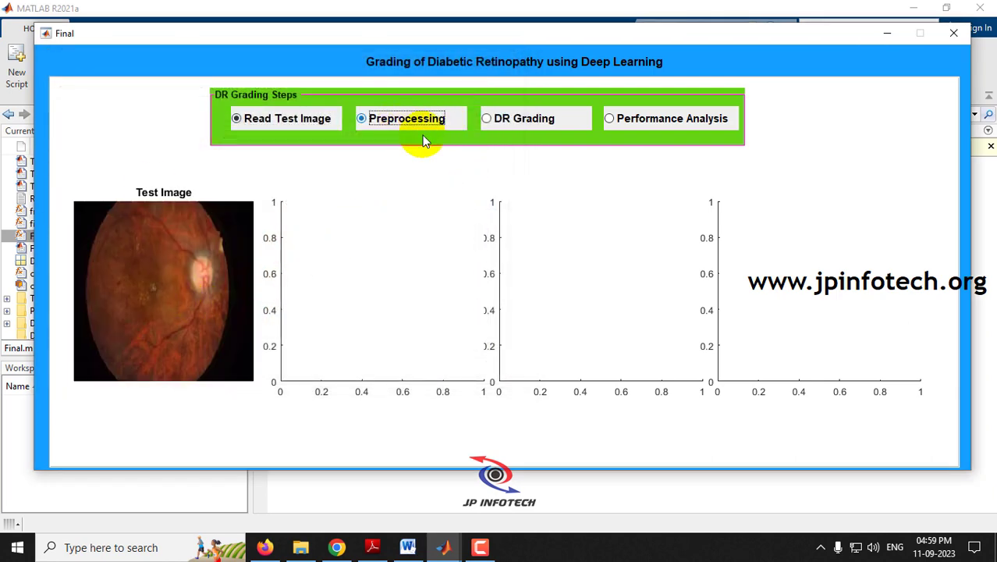
{"action": "left_click", "coordinate": [520, 122]}
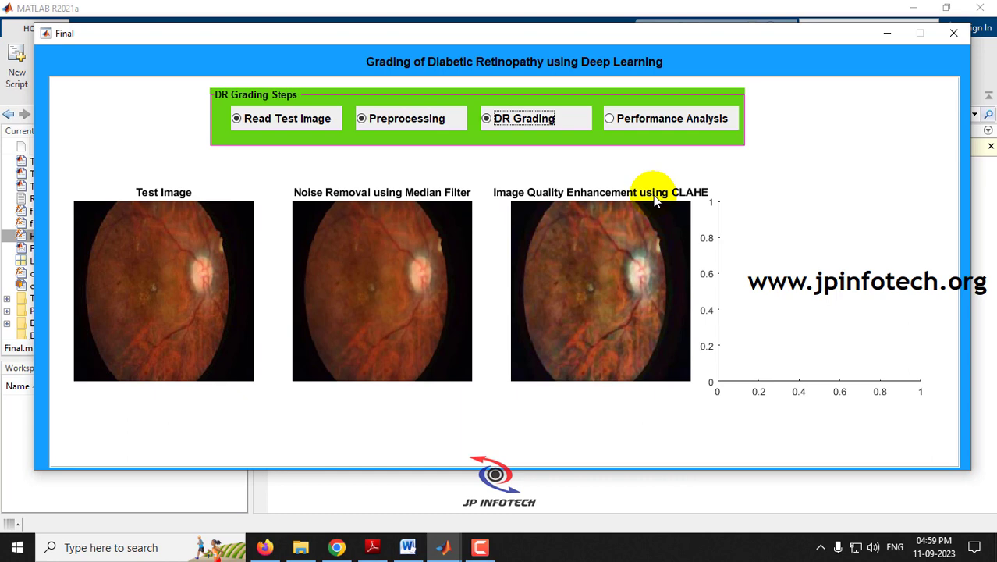